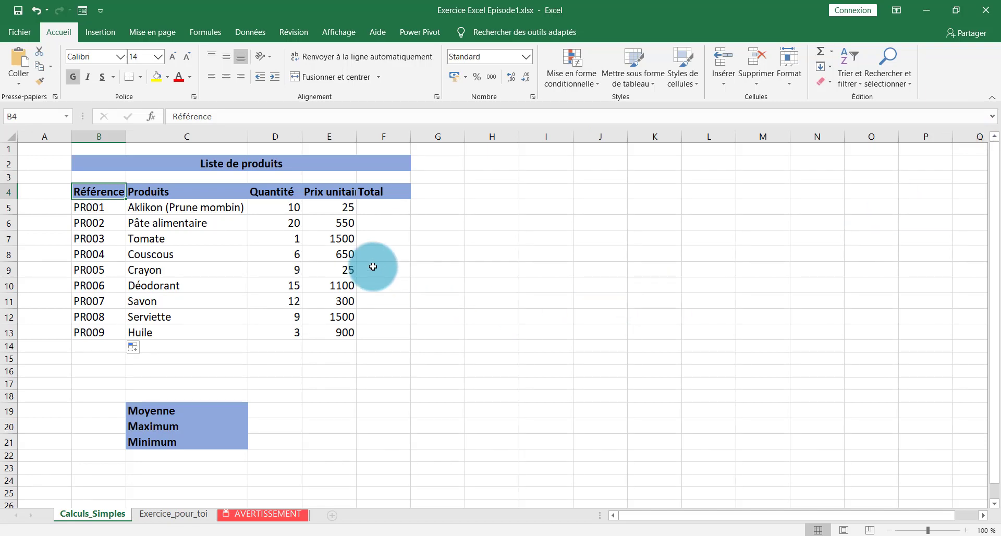
Autofit column E to show the full 'Prix unitaire' heading, then review the first product row C5–F5
{"action": "double_click", "coordinate": [356, 136]}
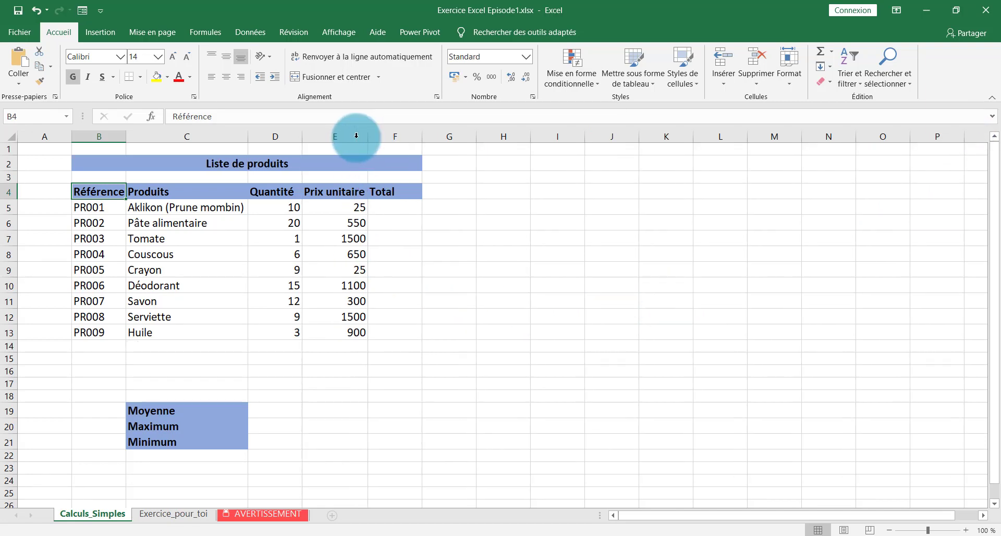
{"action": "left_click", "coordinate": [172, 214]}
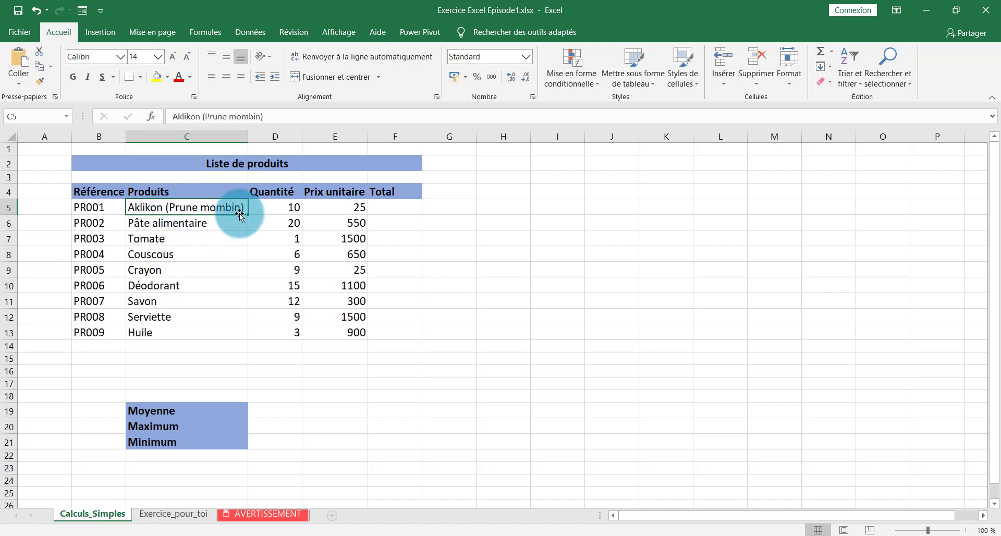
{"action": "left_click", "coordinate": [289, 211]}
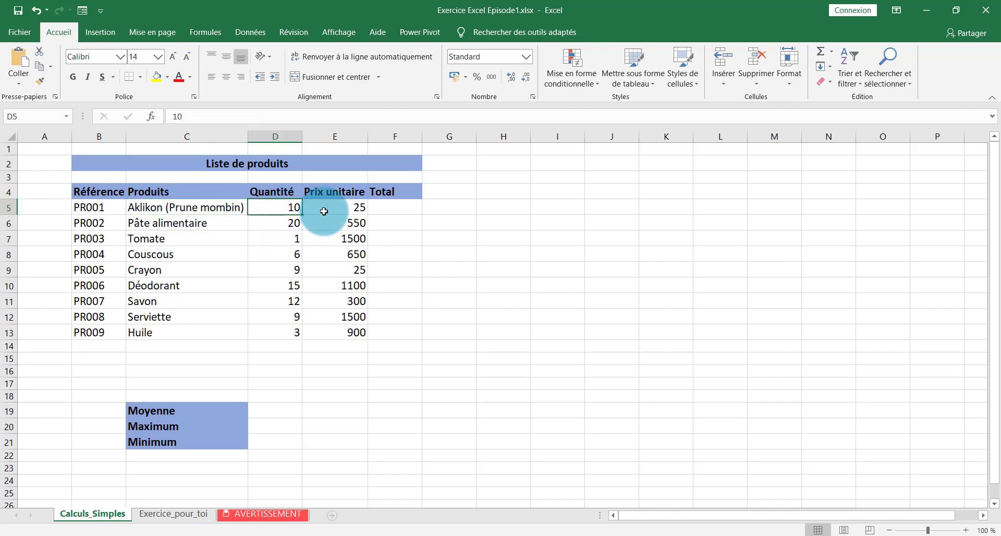
{"action": "left_click", "coordinate": [338, 209]}
{"action": "left_click", "coordinate": [393, 209]}
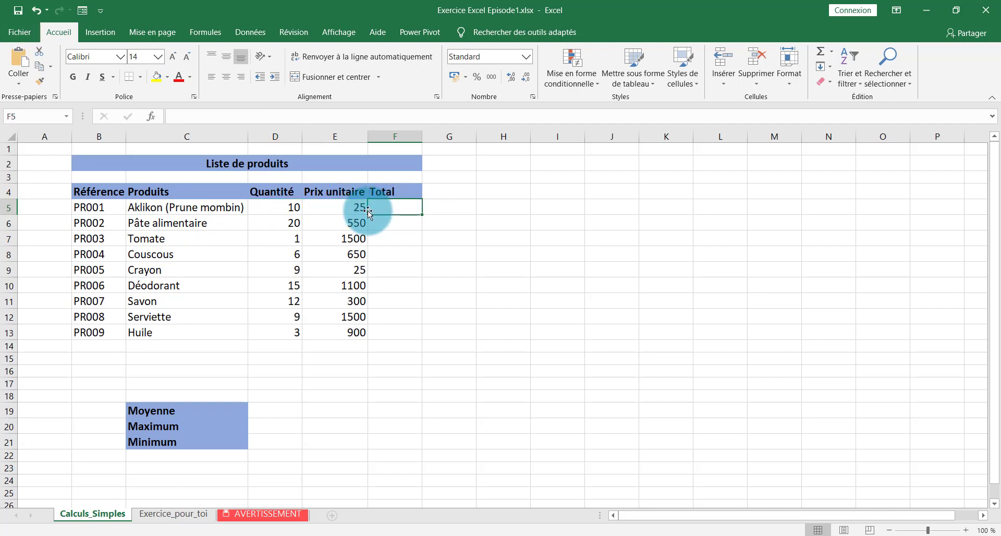
{"action": "left_click", "coordinate": [339, 208]}
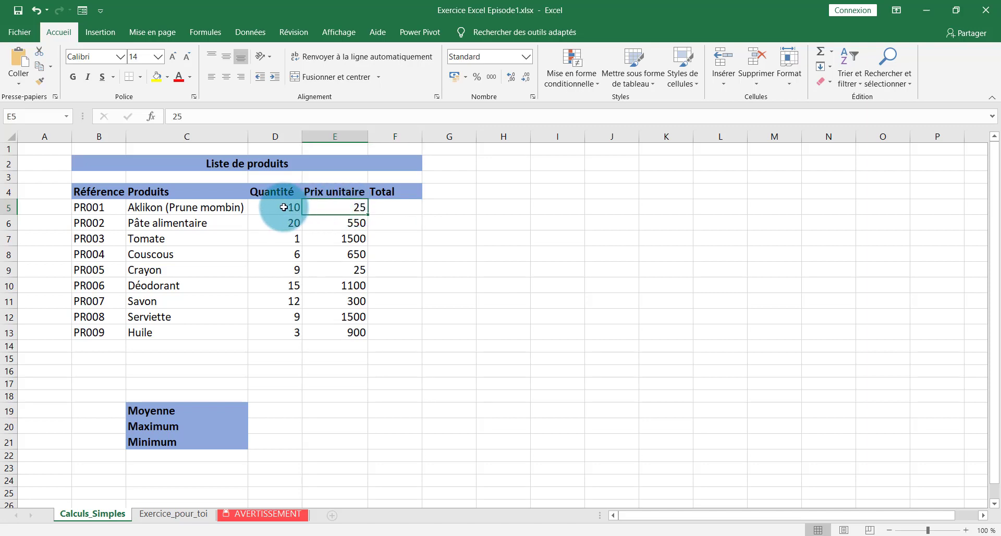
{"action": "left_click", "coordinate": [385, 212]}
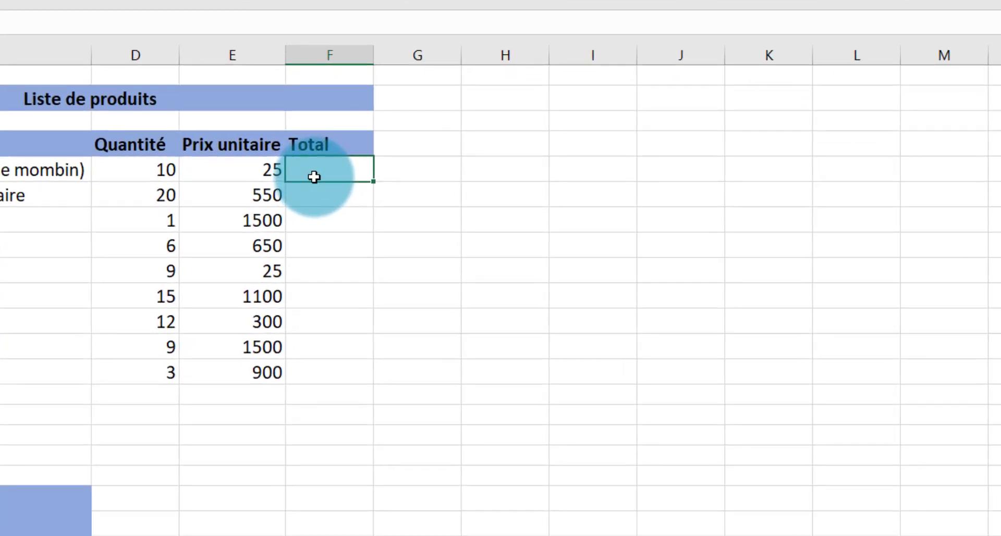
Enter =D5*E5 in F5 so the first product's Total shows 250
{"action": "type", "text": "="}
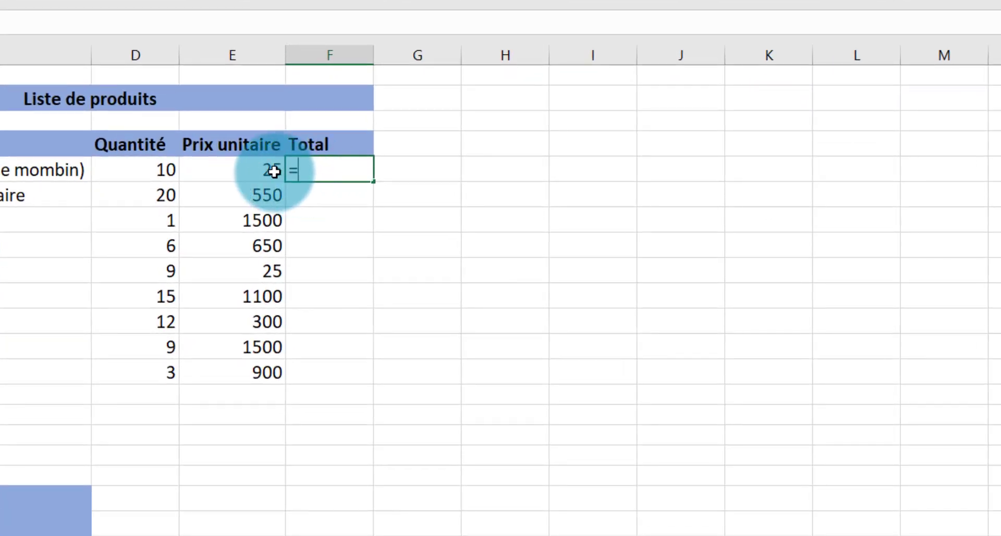
{"action": "left_click", "coordinate": [165, 168]}
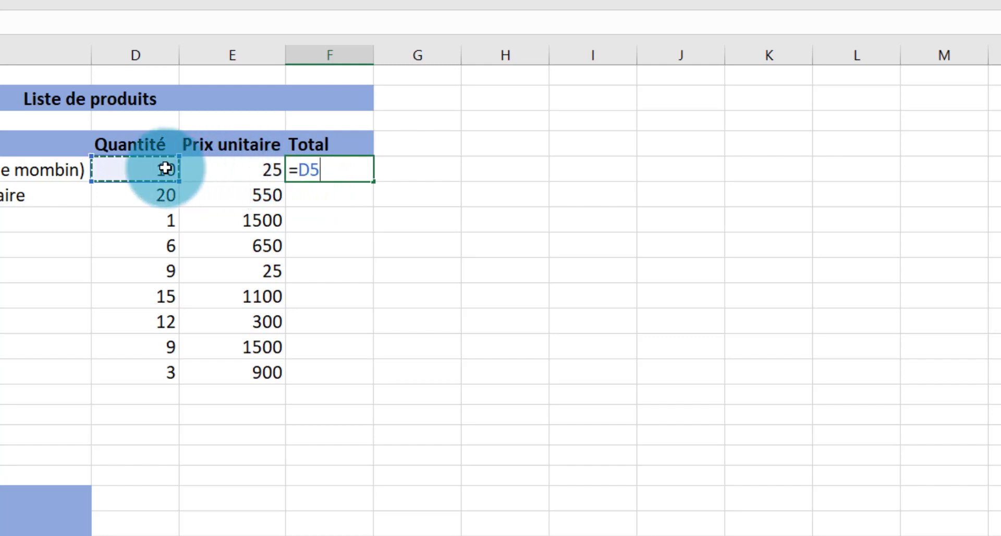
{"action": "type", "text": "*"}
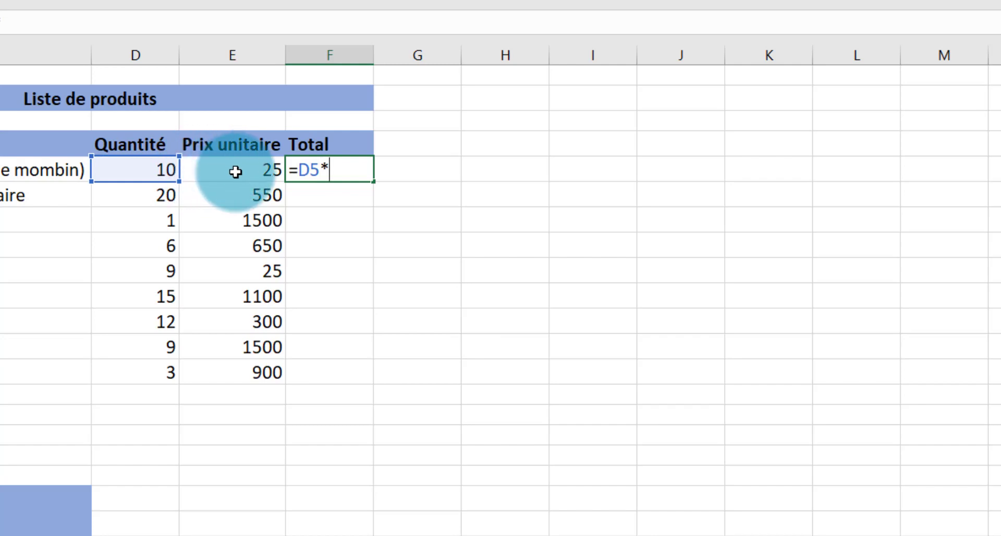
{"action": "left_click", "coordinate": [236, 171]}
{"action": "key", "text": "Return"}
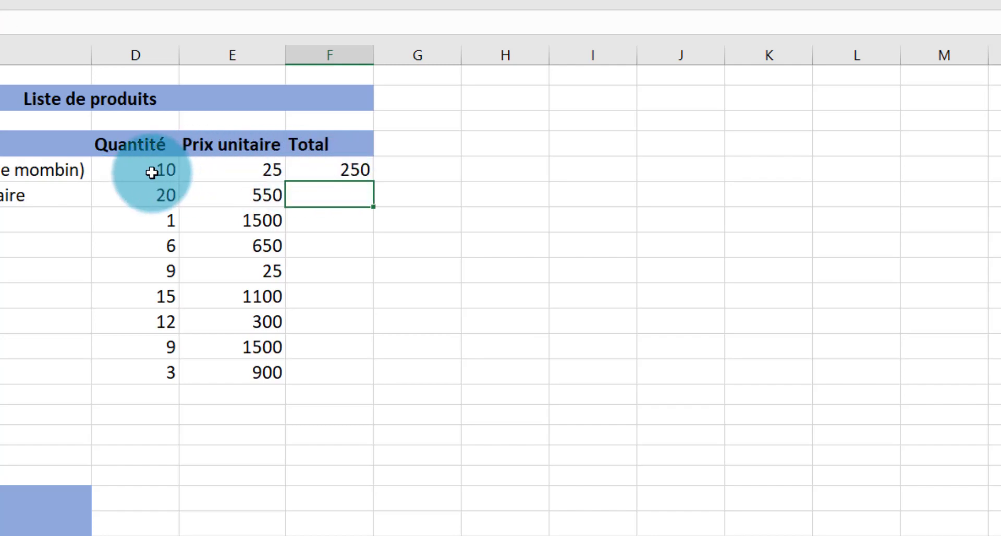
{"action": "left_click", "coordinate": [268, 168]}
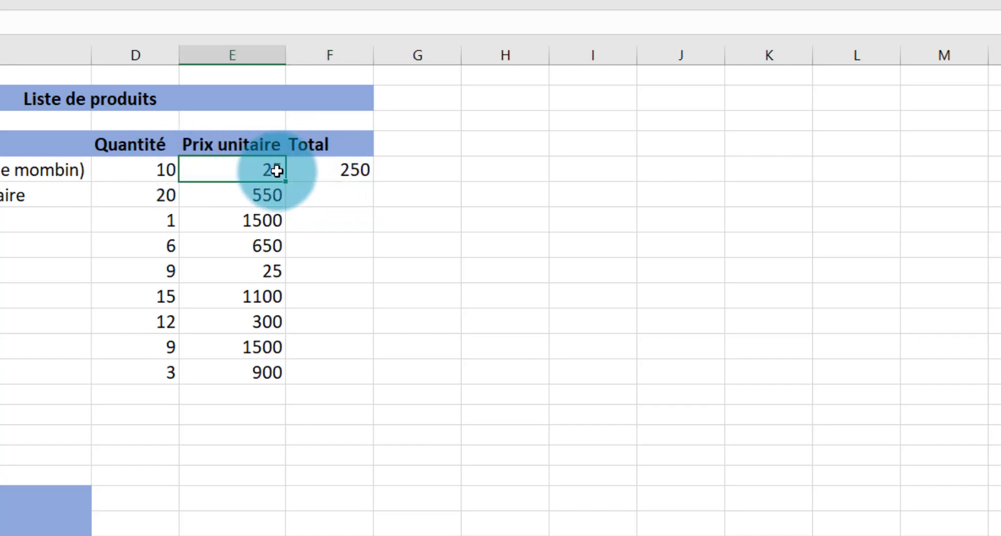
{"action": "left_click", "coordinate": [137, 164]}
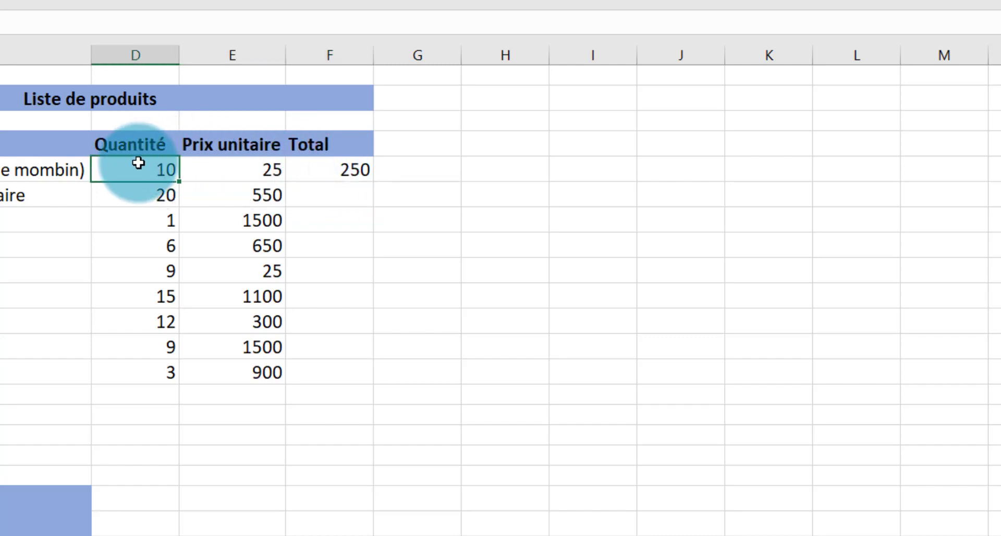
{"action": "left_click", "coordinate": [353, 172]}
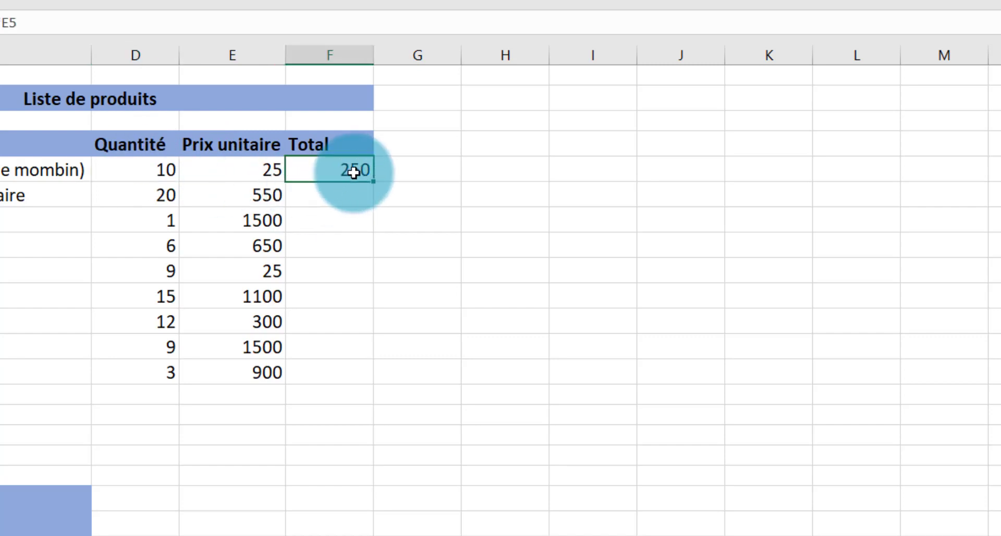
Enter =PRODUIT(E5;D5) in F5 as the first Total
{"action": "type", "text": "="}
{"action": "type", "text": "Pro"}
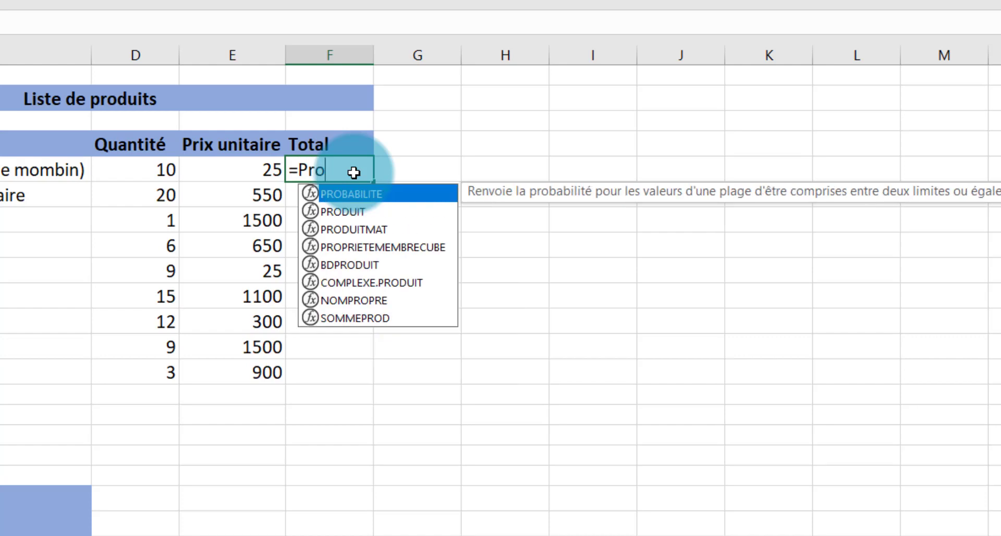
{"action": "double_click", "coordinate": [350, 208]}
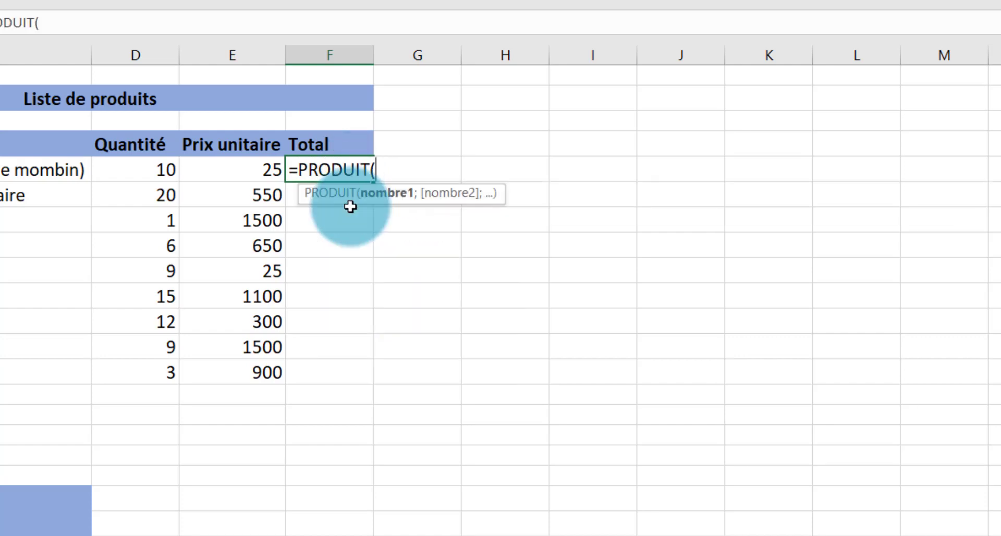
{"action": "left_click", "coordinate": [265, 169]}
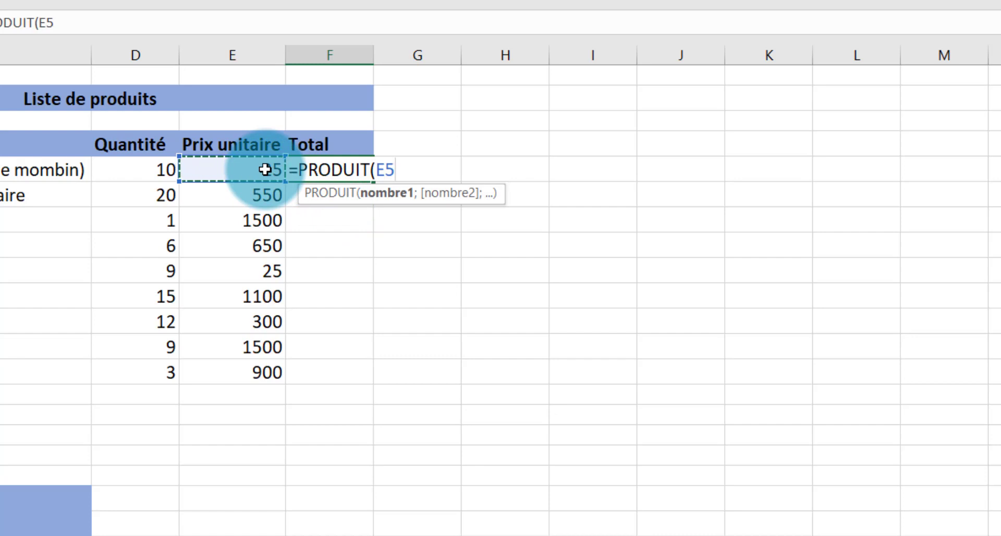
{"action": "type", "text": ";"}
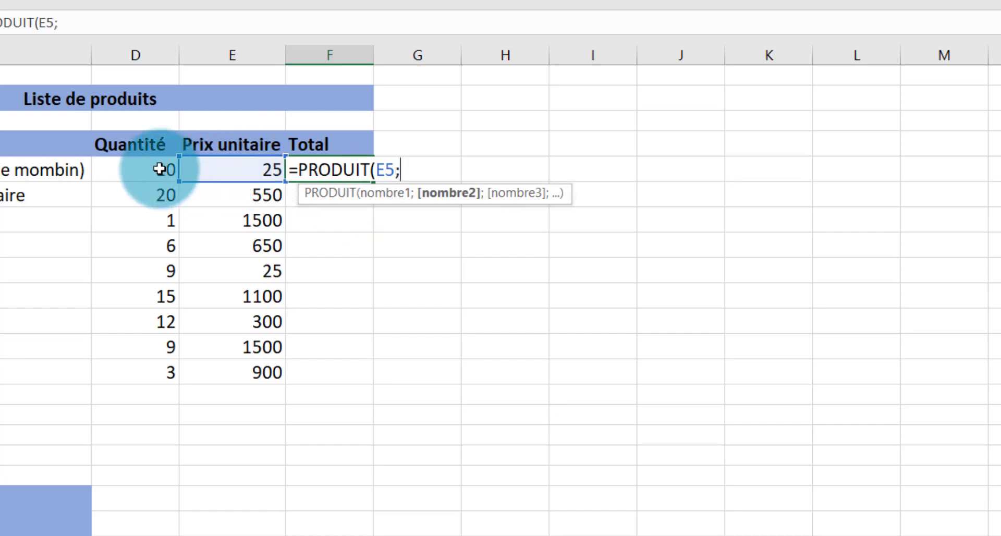
{"action": "left_click", "coordinate": [160, 170]}
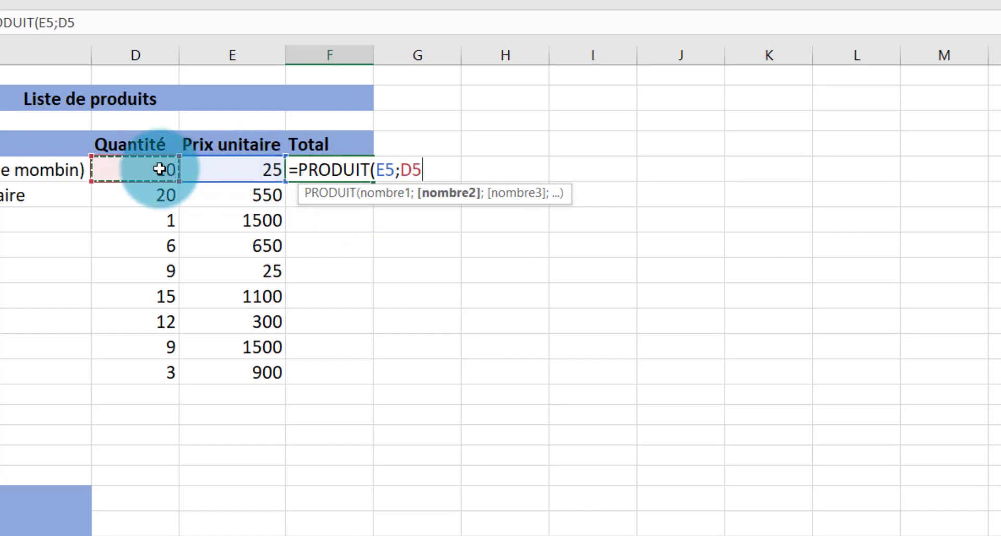
{"action": "type", "text": ")"}
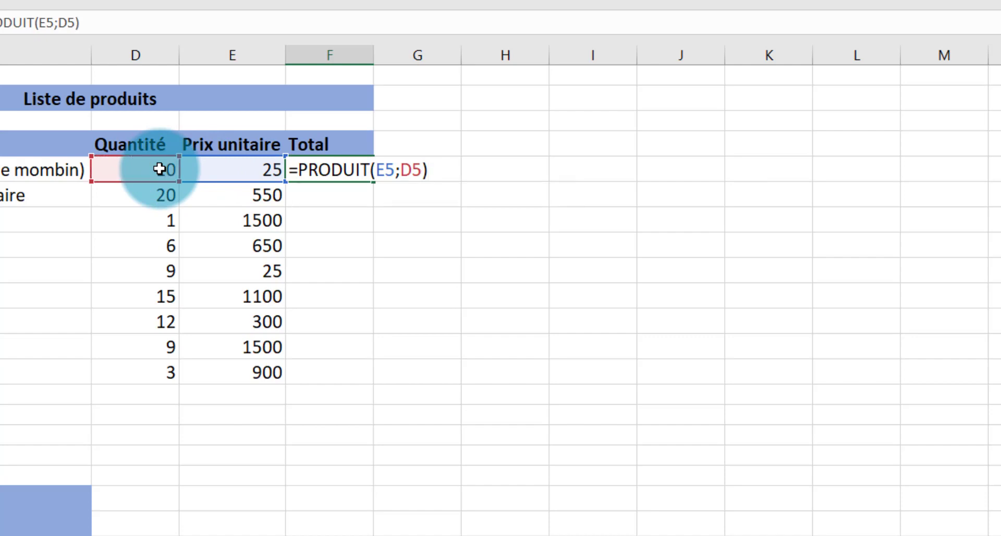
{"action": "key", "text": "Return"}
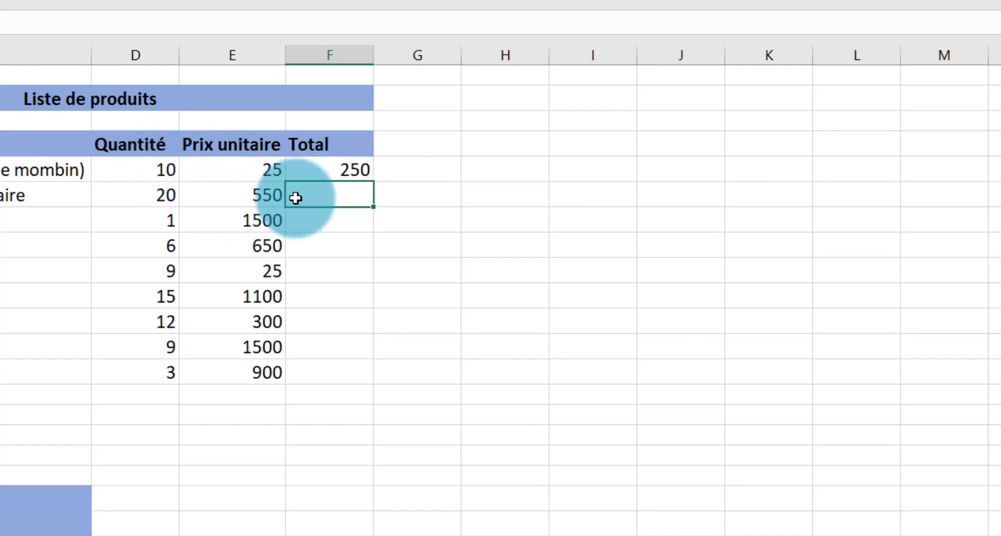
{"action": "left_click", "coordinate": [341, 170]}
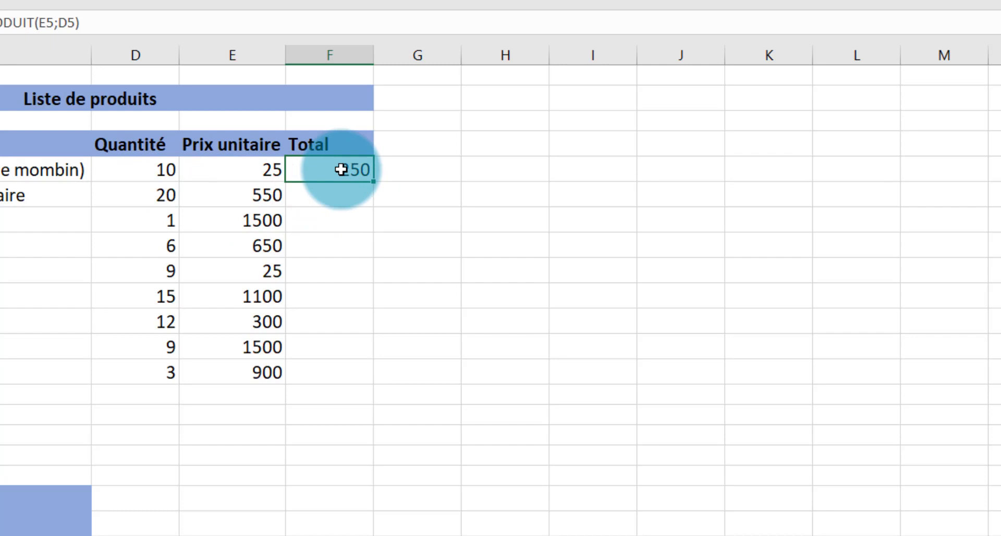
Re-enter F5 as =PRODUIT(D5:E5) using the D5:E5 range, still giving 250
{"action": "type", "text": "="}
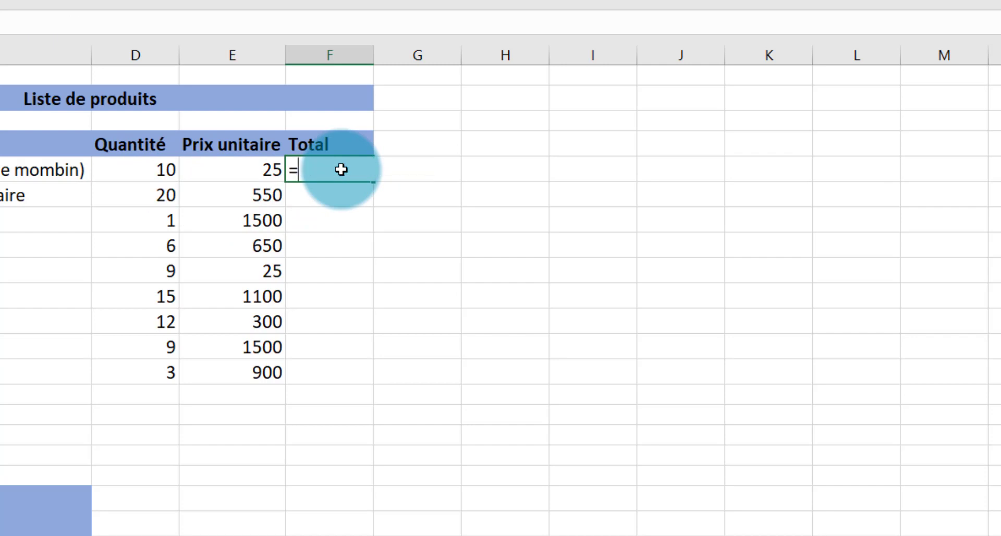
{"action": "type", "text": "pro"}
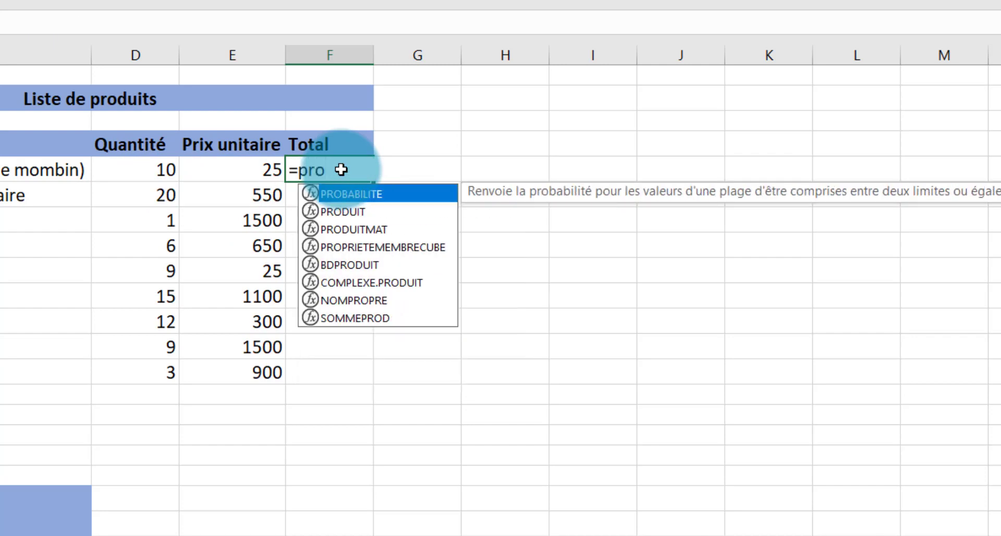
{"action": "double_click", "coordinate": [348, 211]}
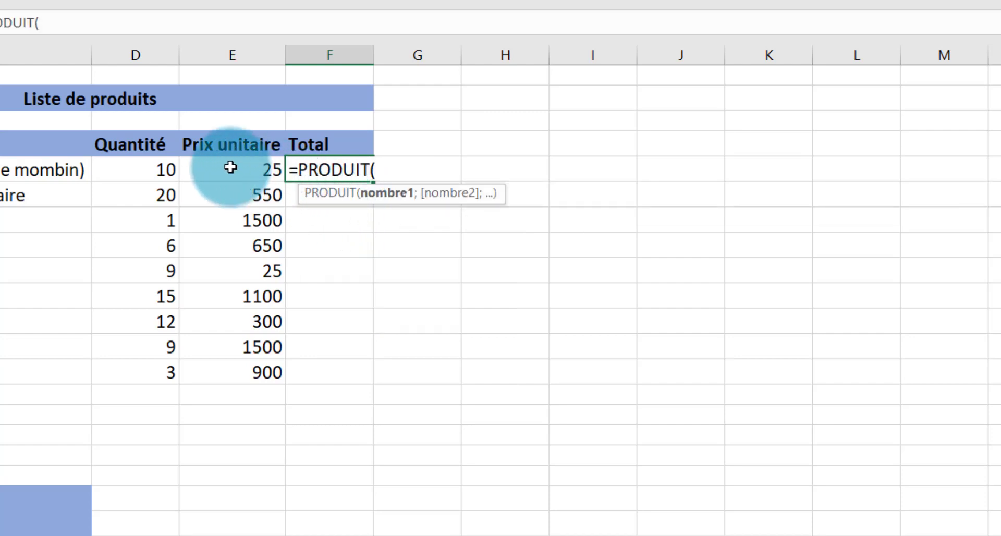
{"action": "mouse_move", "coordinate": [235, 168]}
{"action": "left_mouse_down"}
{"action": "mouse_move", "coordinate": [161, 172]}
{"action": "mouse_move", "coordinate": [232, 166]}
{"action": "left_mouse_up"}
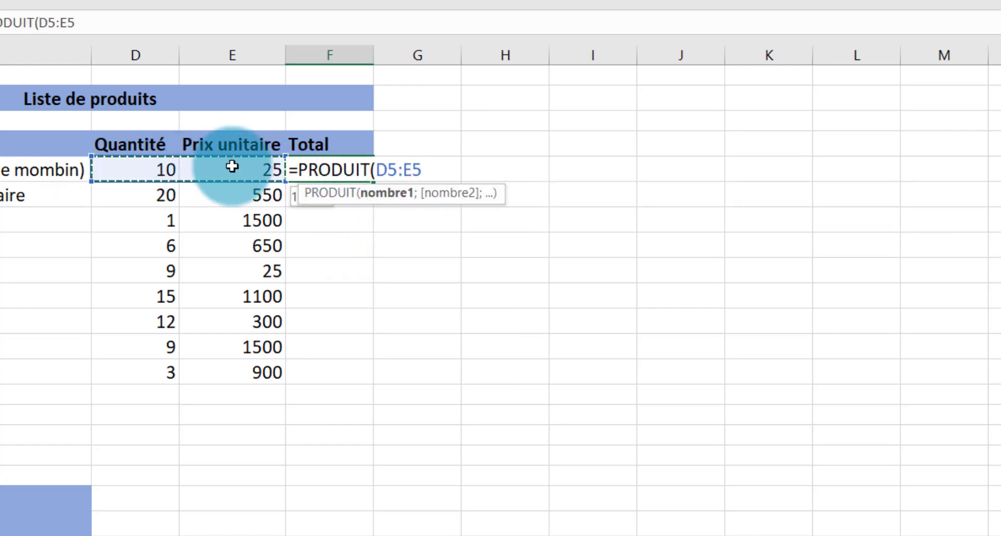
{"action": "type", "text": ")"}
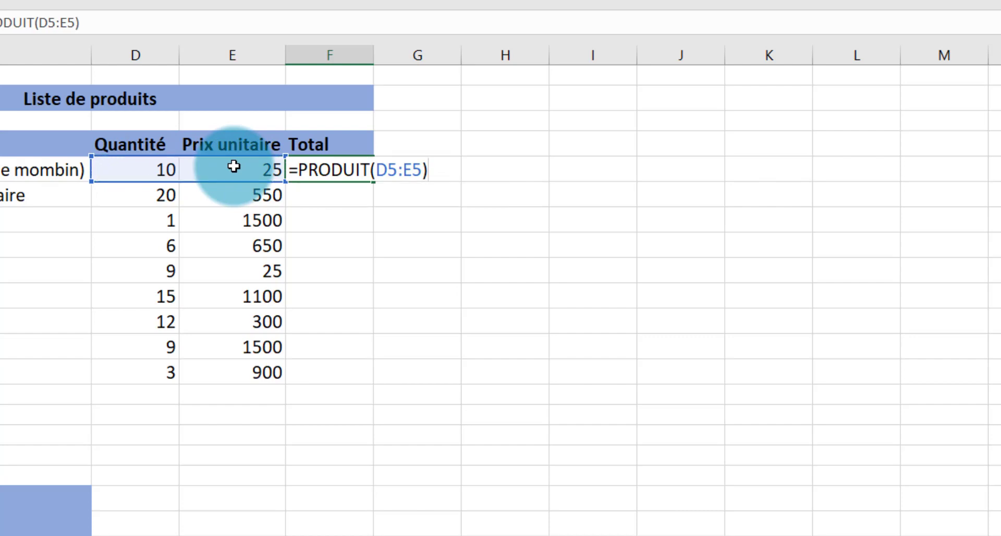
{"action": "key", "text": "Return"}
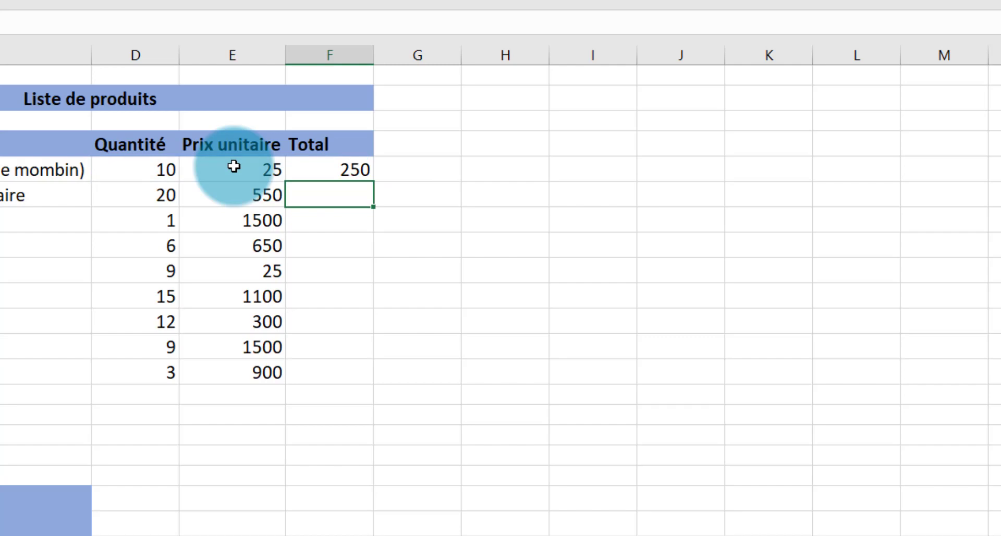
Rebuild F5 as =PRODUIT(E5;D5) in the function arguments dialog, Nombre1 E5 and Nombre2 D5
{"action": "left_click", "coordinate": [323, 171]}
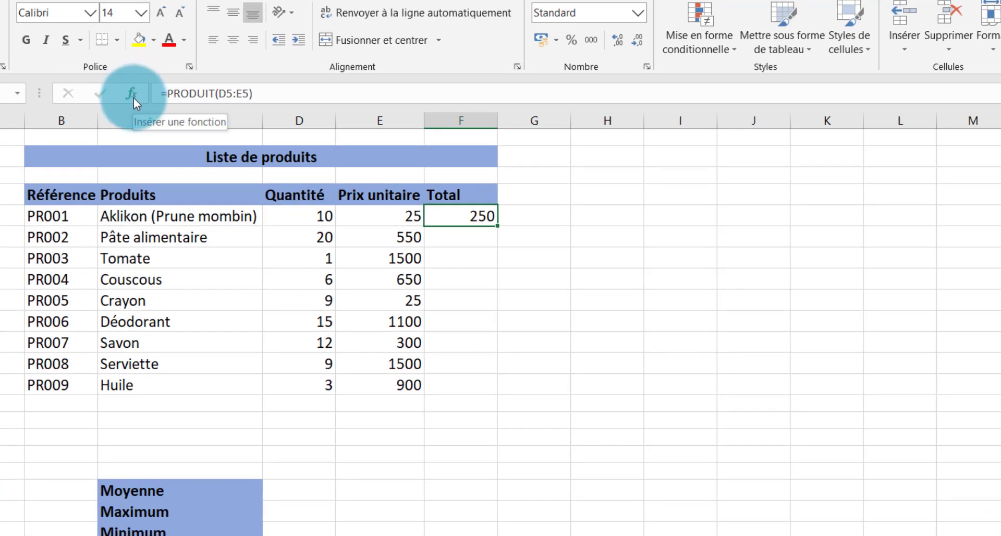
{"action": "left_click", "coordinate": [132, 94]}
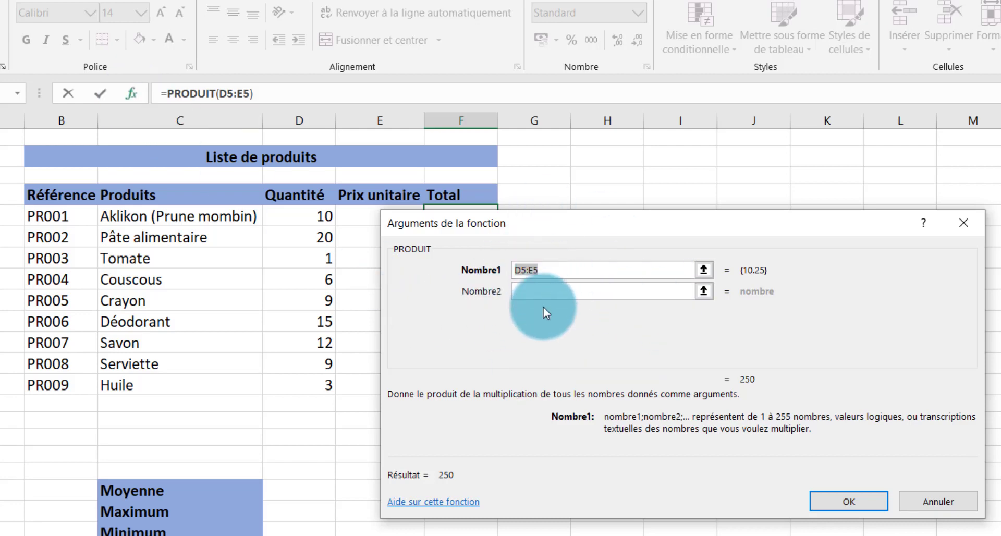
{"action": "left_click", "coordinate": [594, 267]}
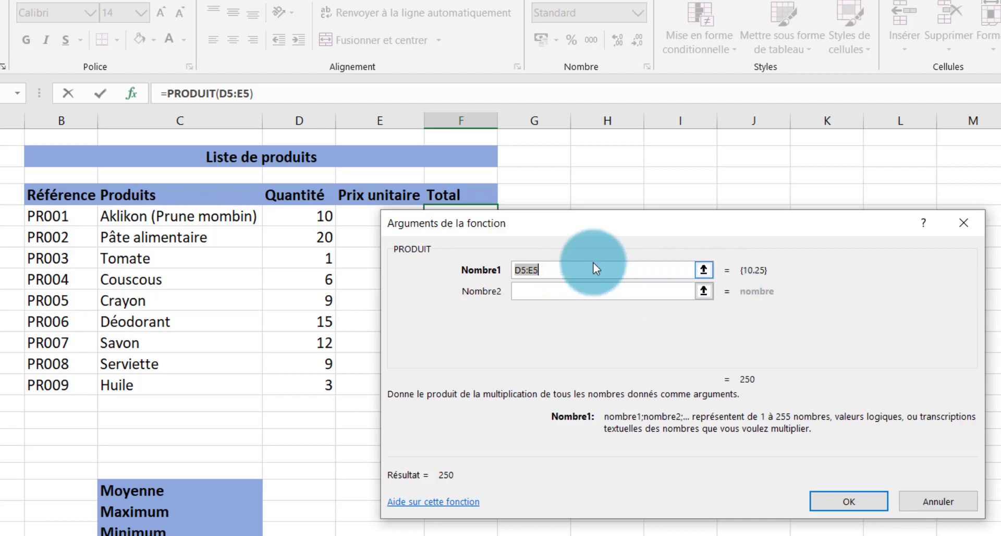
{"action": "key", "text": "BackSpace"}
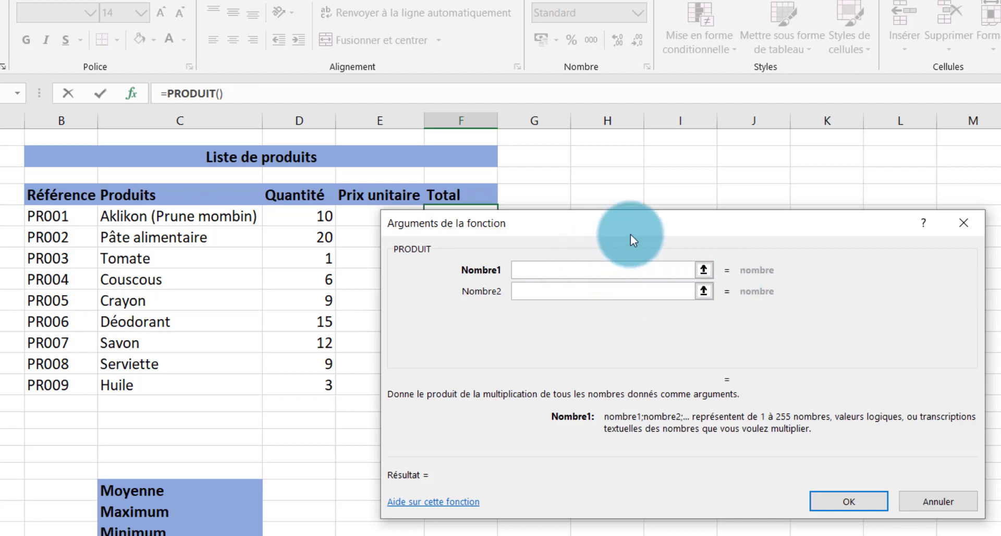
{"action": "left_click_drag", "start_coordinate": [645, 218], "coordinate": [834, 155]}
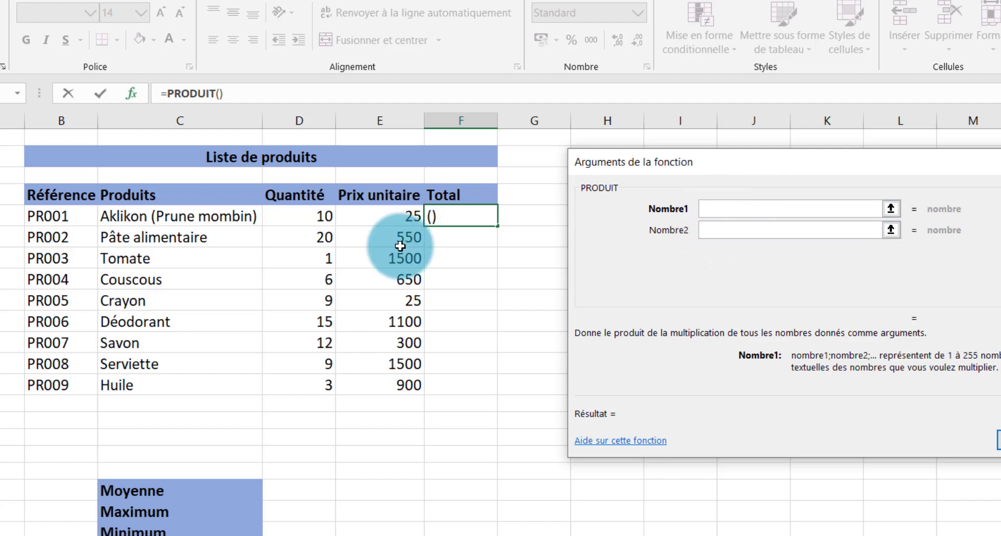
{"action": "left_click", "coordinate": [401, 215]}
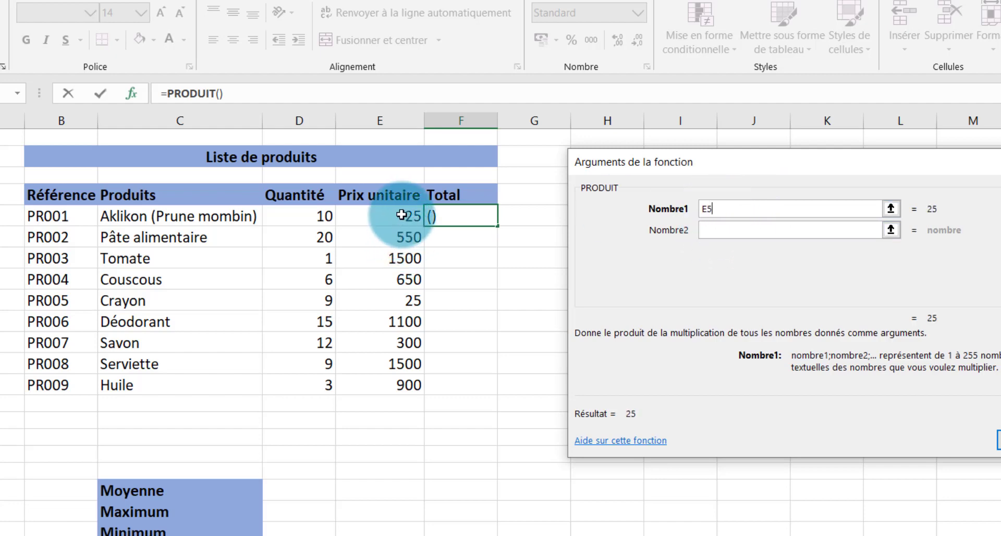
{"action": "left_click", "coordinate": [709, 230]}
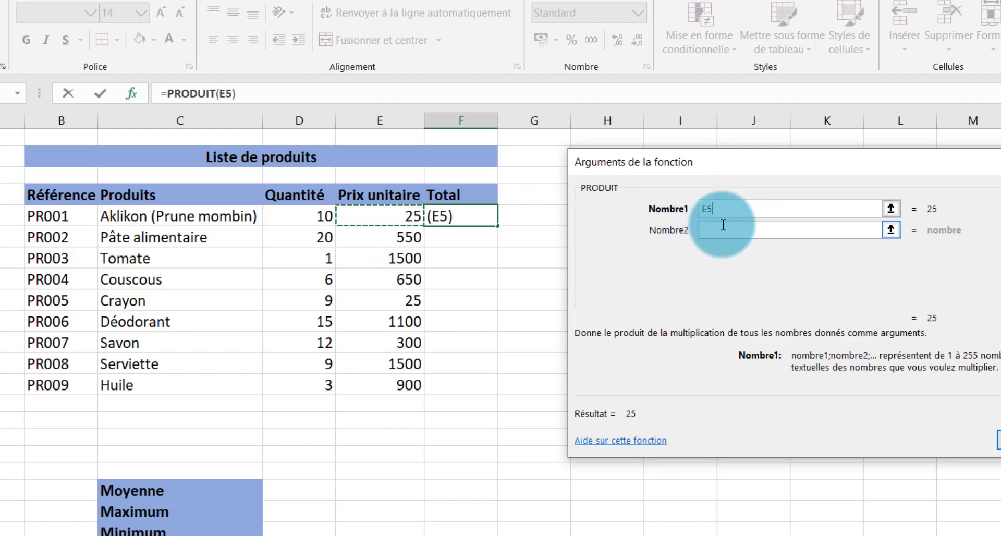
{"action": "left_click", "coordinate": [305, 215]}
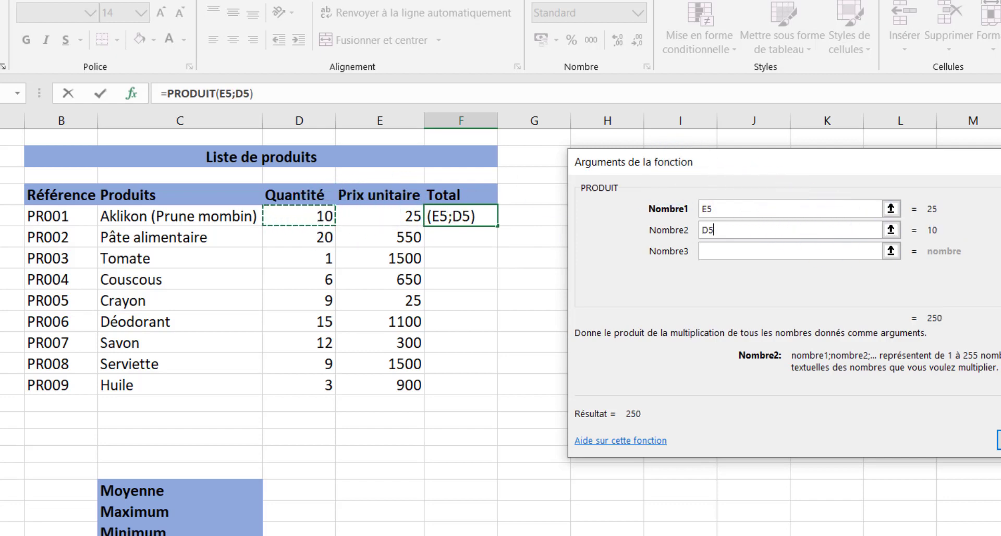
{"action": "left_click", "coordinate": [998, 439]}
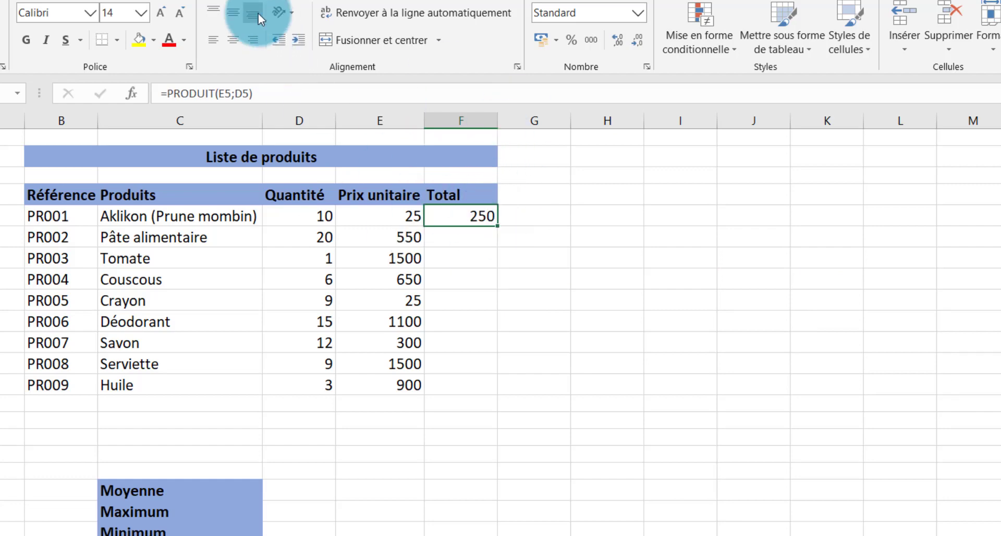
{"action": "left_click", "coordinate": [217, 1]}
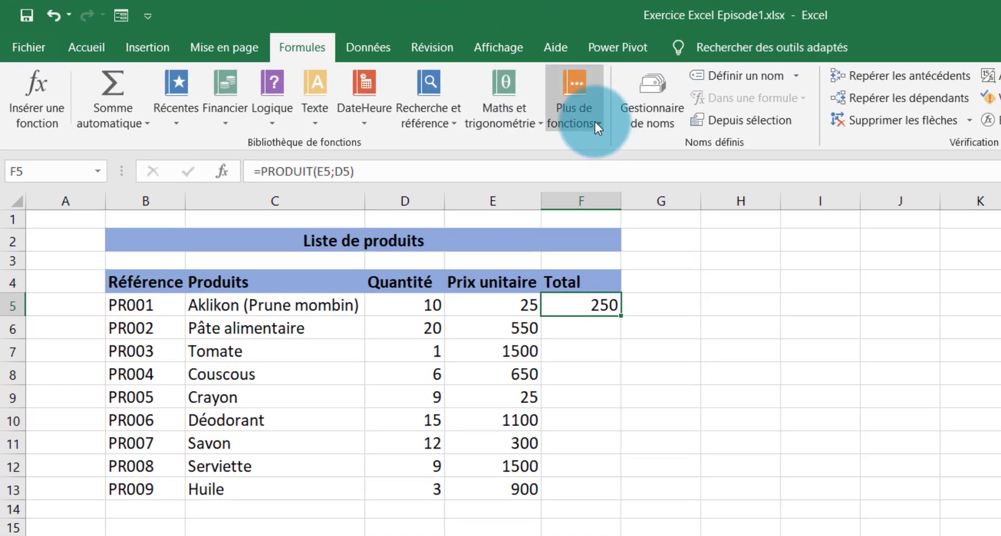
{"action": "left_click", "coordinate": [594, 120]}
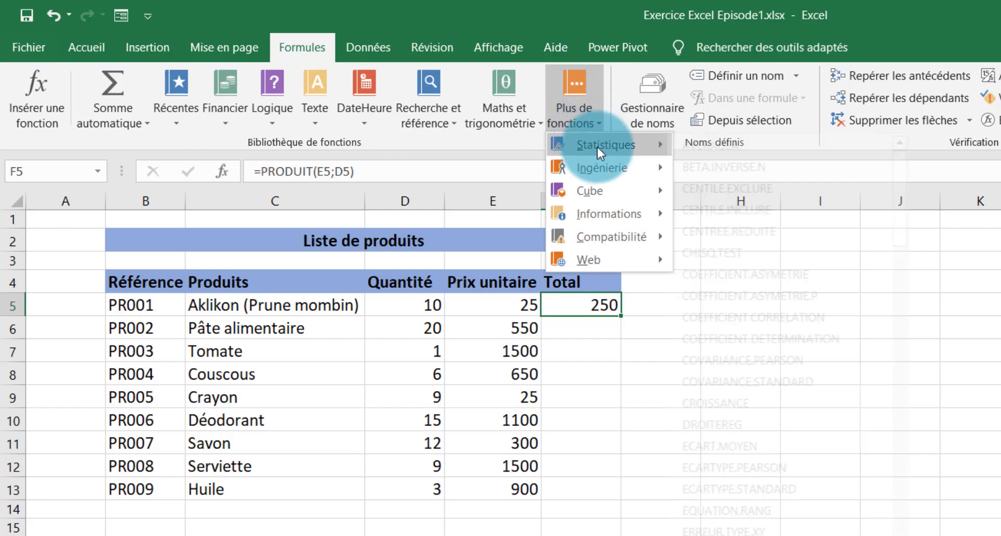
{"action": "mouse_move", "coordinate": [596, 146]}
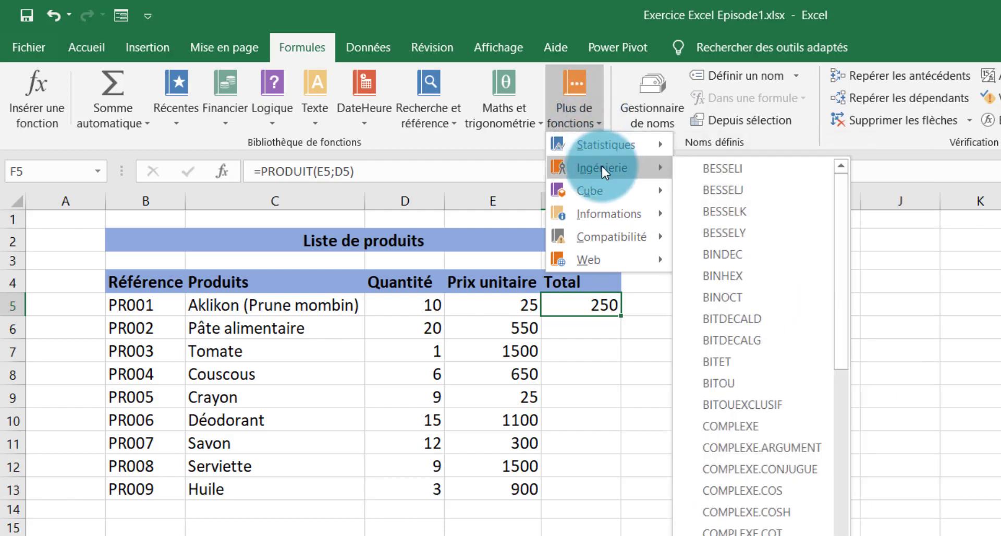
{"action": "mouse_move", "coordinate": [603, 192]}
{"action": "mouse_move", "coordinate": [612, 208]}
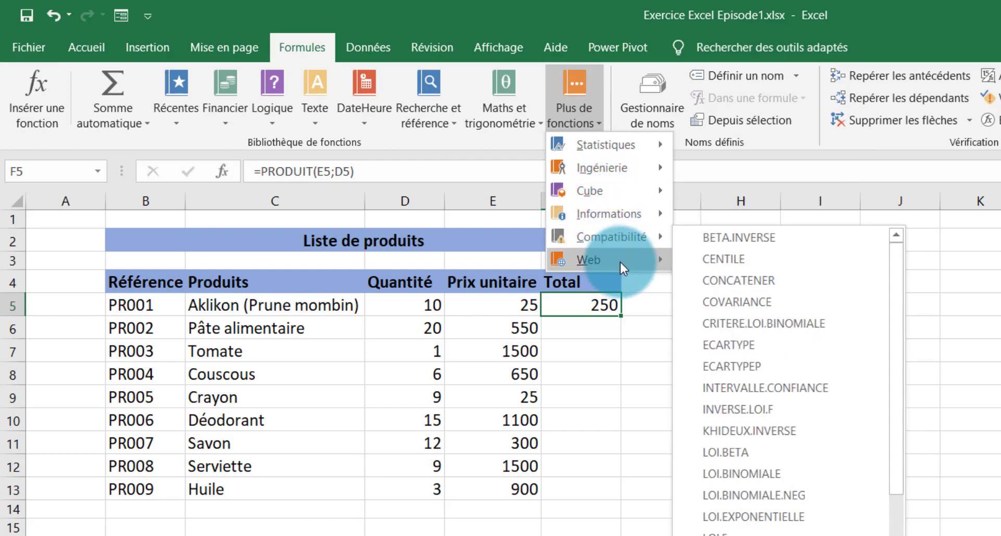
{"action": "mouse_move", "coordinate": [621, 261]}
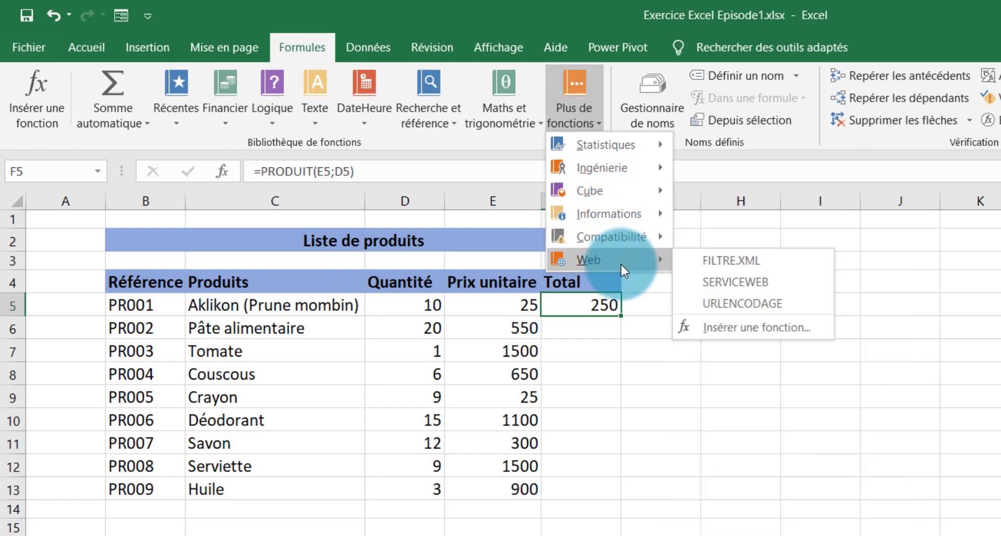
{"action": "left_click", "coordinate": [189, 124]}
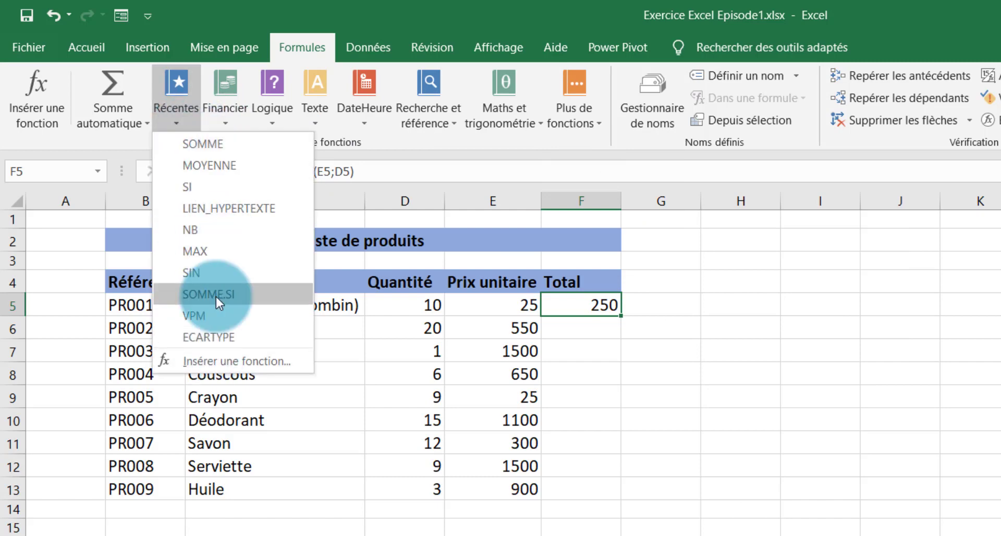
{"action": "left_click", "coordinate": [224, 115]}
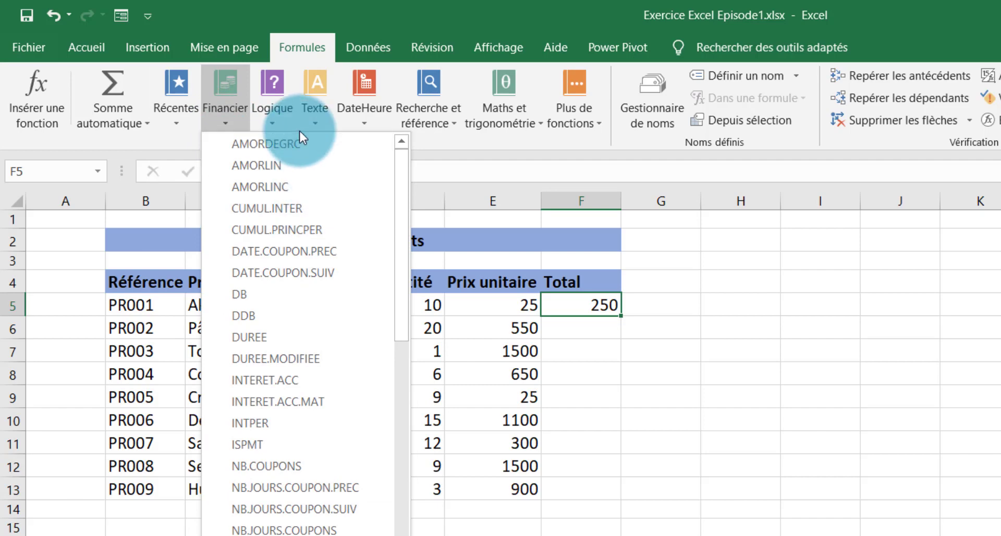
{"action": "left_click", "coordinate": [281, 123]}
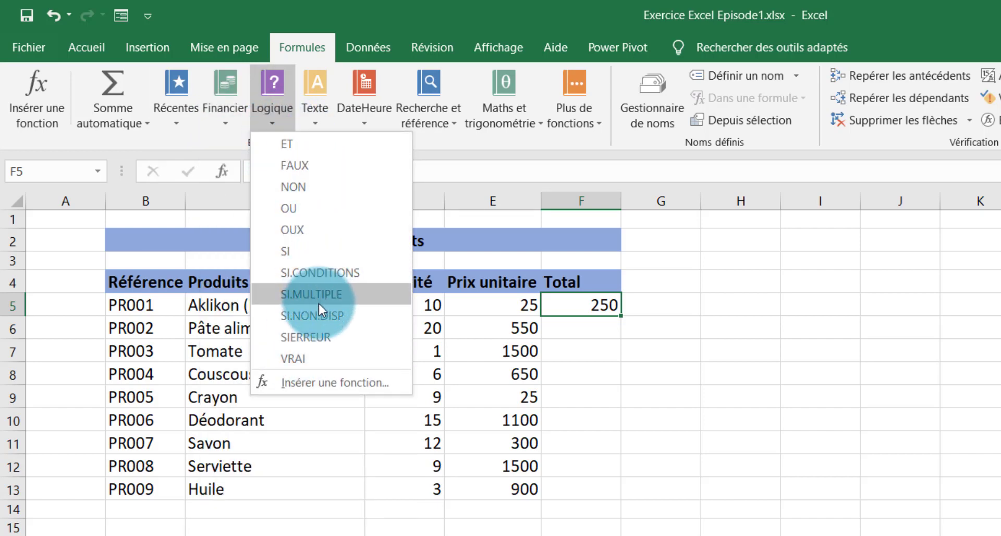
{"action": "left_click", "coordinate": [314, 123]}
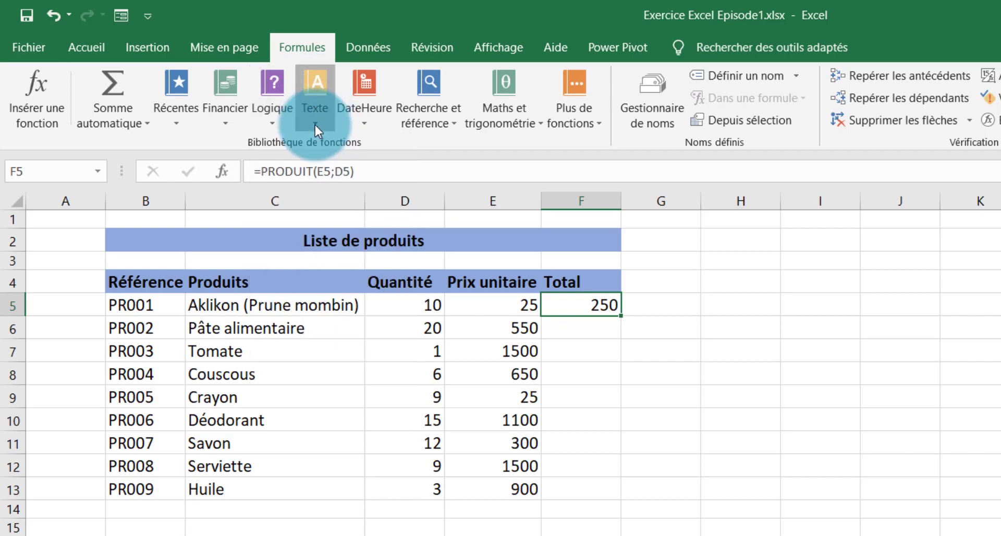
{"action": "left_click", "coordinate": [314, 123]}
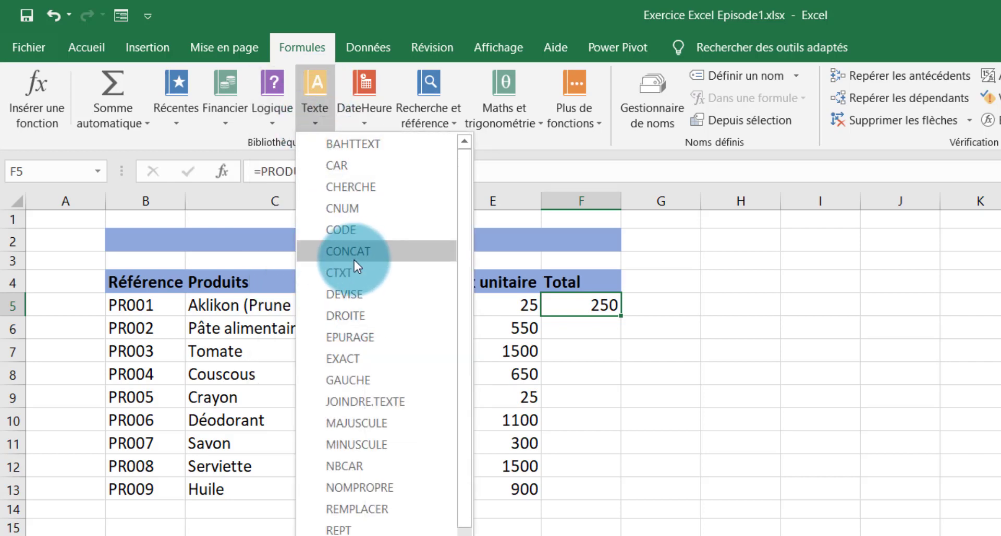
{"action": "mouse_move", "coordinate": [358, 280]}
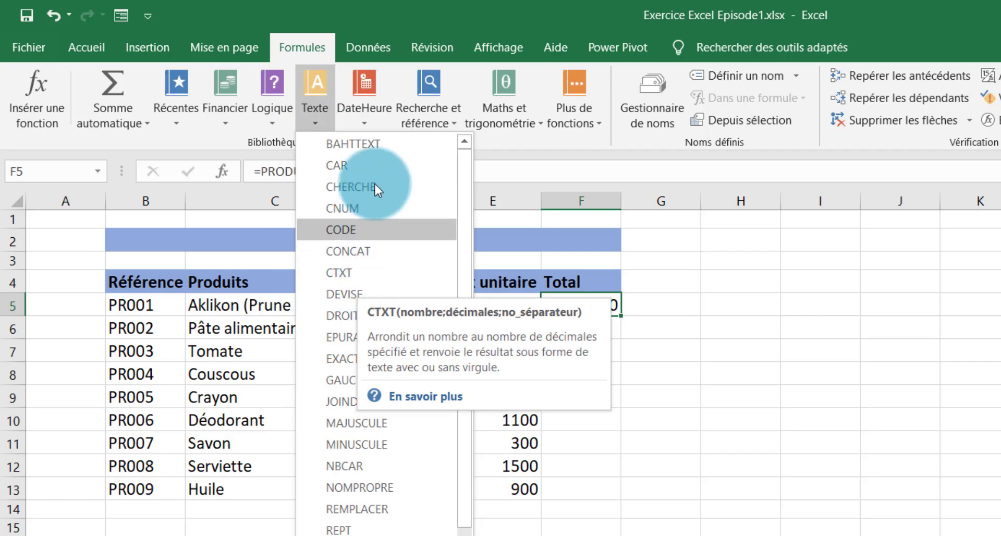
{"action": "left_click", "coordinate": [366, 120]}
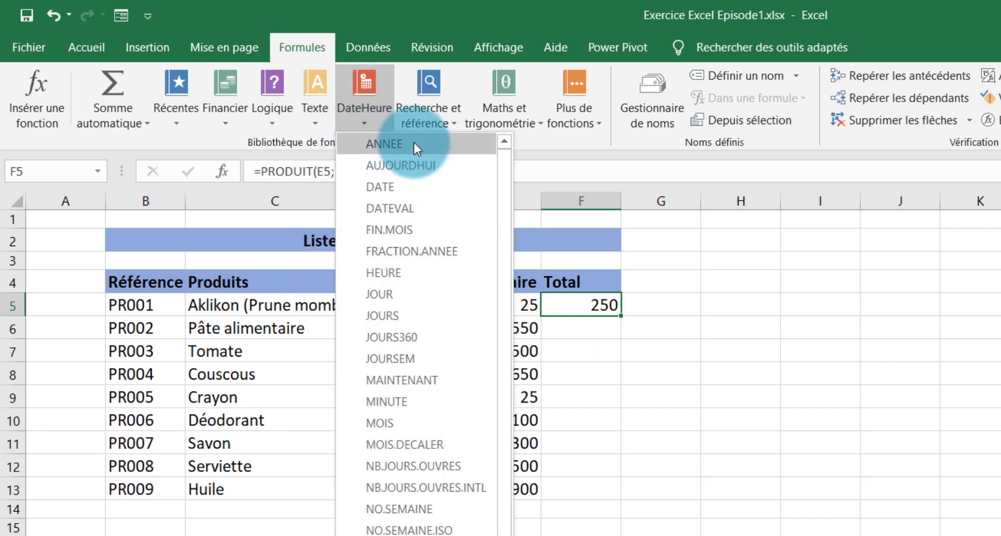
{"action": "left_click", "coordinate": [441, 120]}
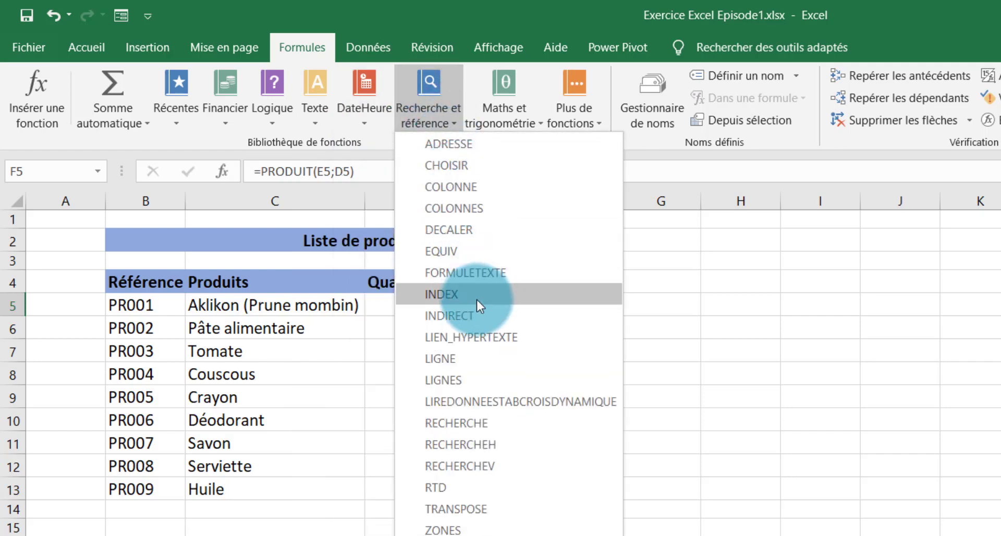
{"action": "mouse_move", "coordinate": [480, 320]}
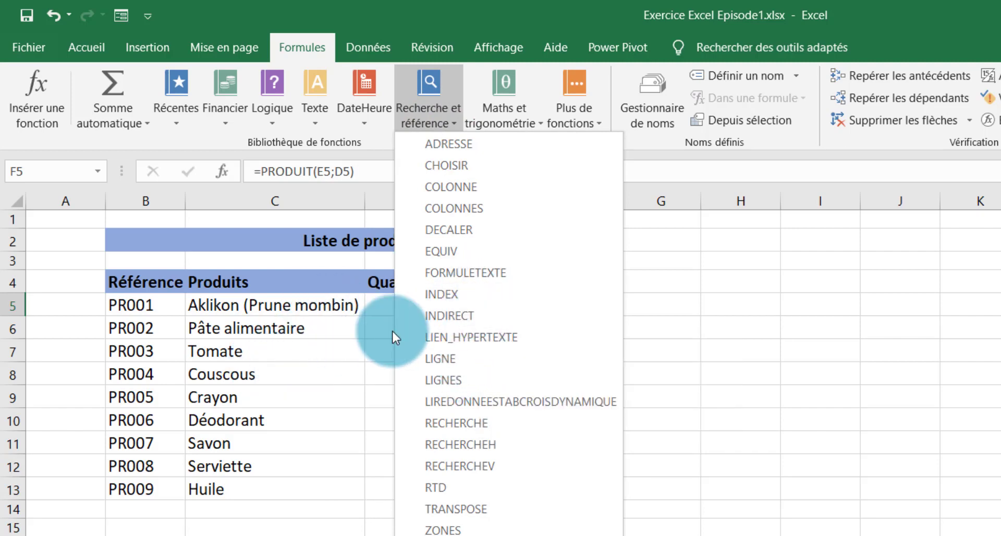
{"action": "left_click", "coordinate": [671, 236]}
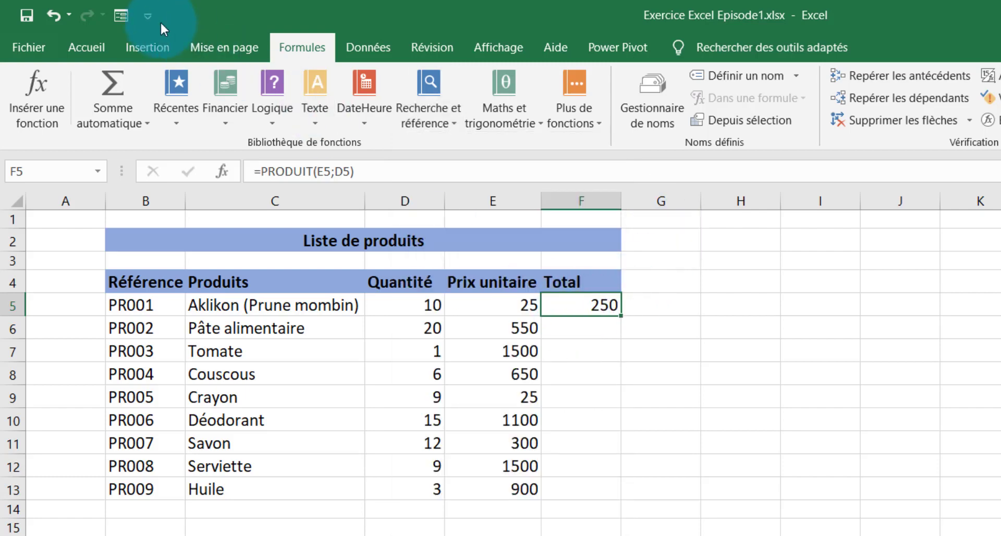
Fill the F5 Total formula down to F13, then delete F5:F13 to empty the column
{"action": "left_click", "coordinate": [72, 45]}
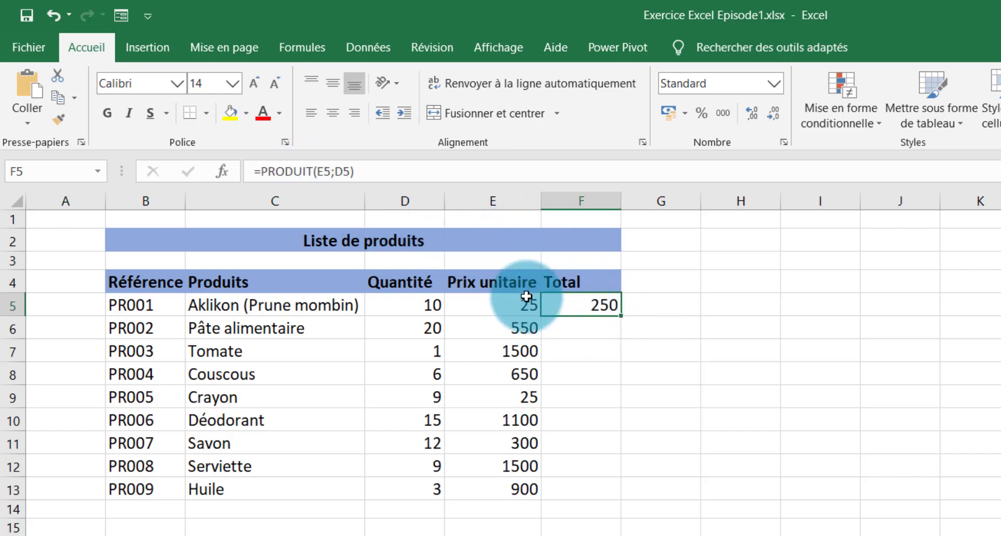
{"action": "left_click", "coordinate": [224, 301]}
{"action": "left_click_drag", "start_coordinate": [146, 283], "coordinate": [564, 492]}
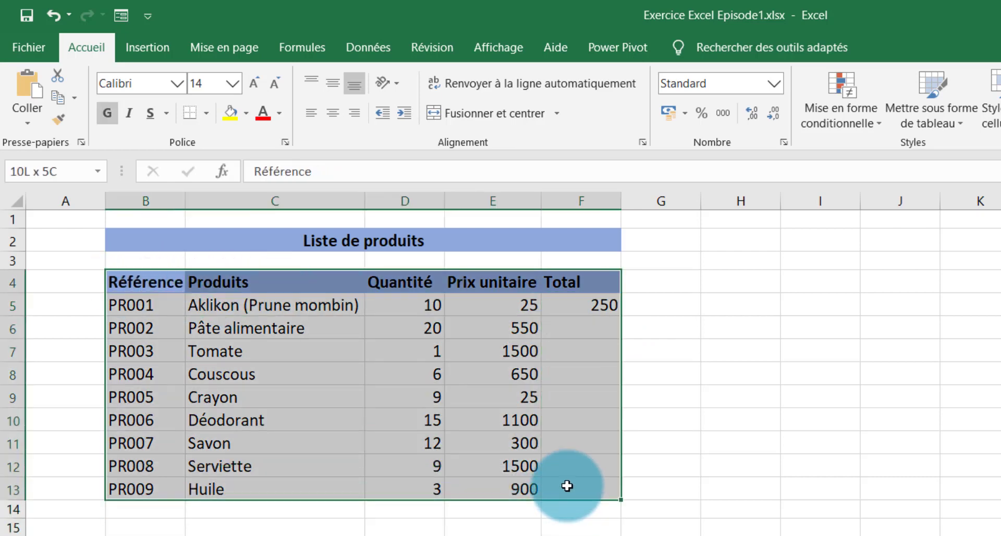
{"action": "left_click", "coordinate": [553, 280]}
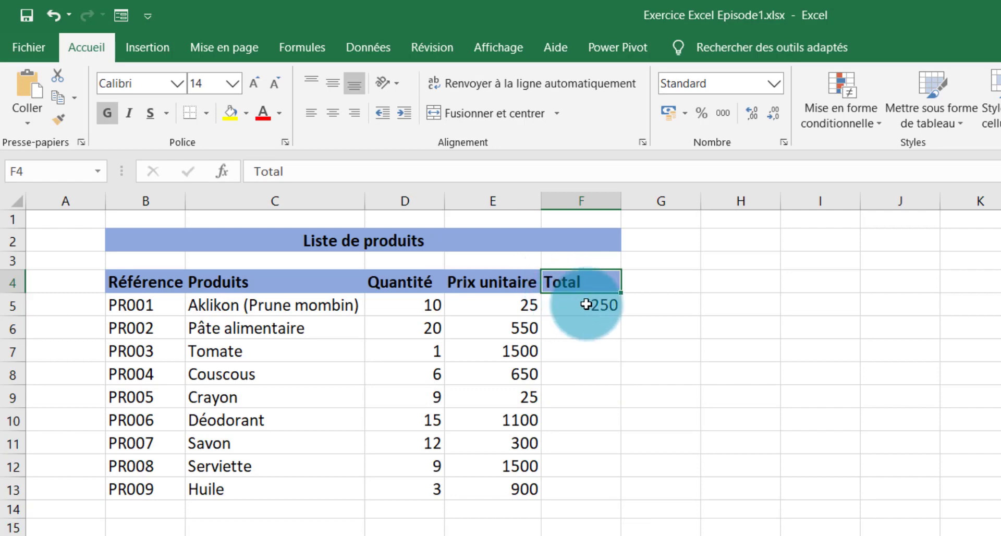
{"action": "left_click", "coordinate": [604, 305]}
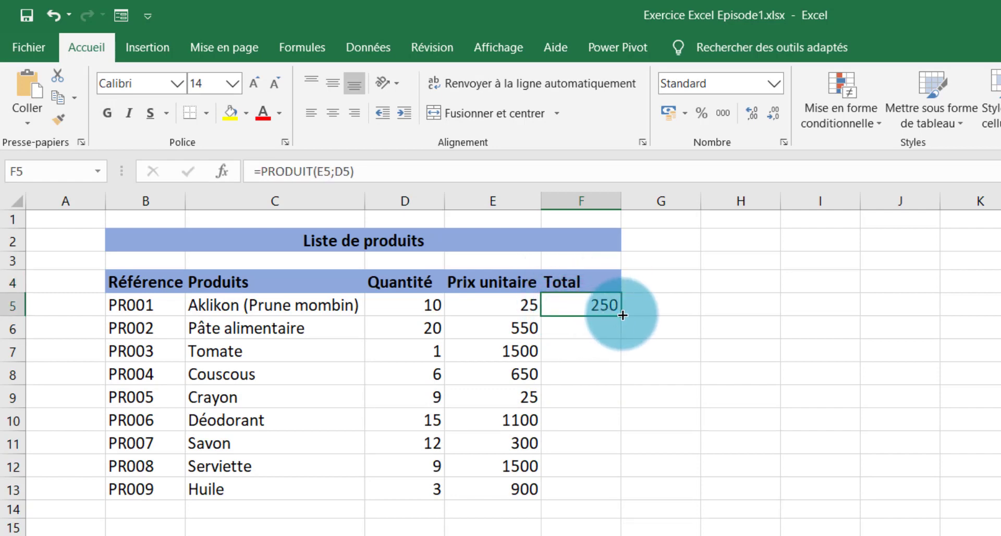
{"action": "left_click_drag", "start_coordinate": [622, 315], "coordinate": [620, 492]}
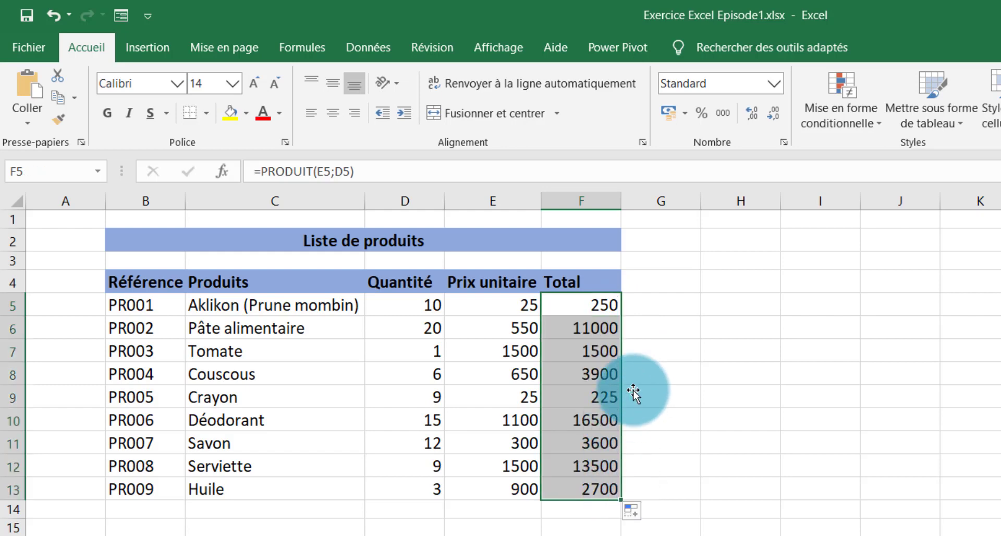
{"action": "key", "text": "Delete"}
{"action": "left_click", "coordinate": [236, 322]}
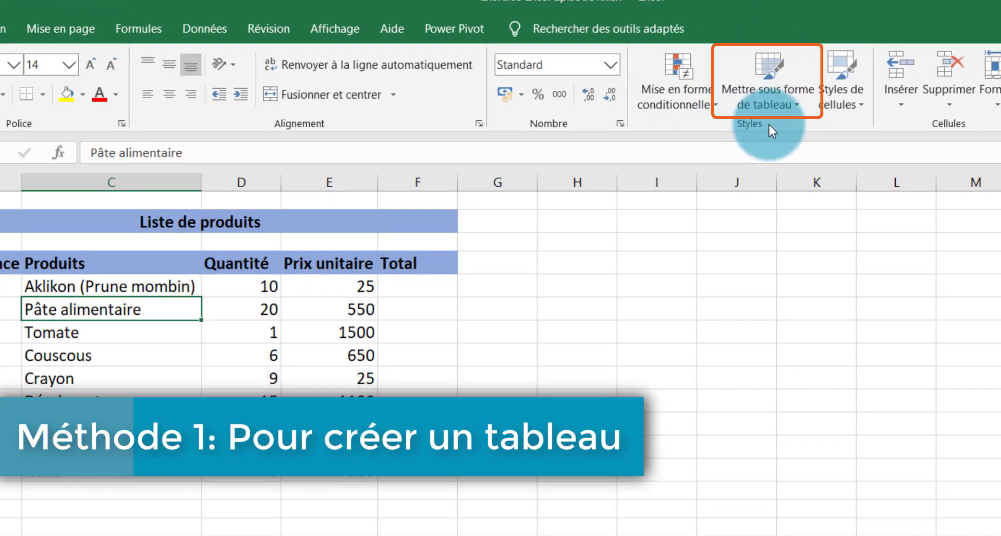
Pick a light blue table style for =$B$4:$F$13 with the header row option checked
{"action": "left_click", "coordinate": [784, 89]}
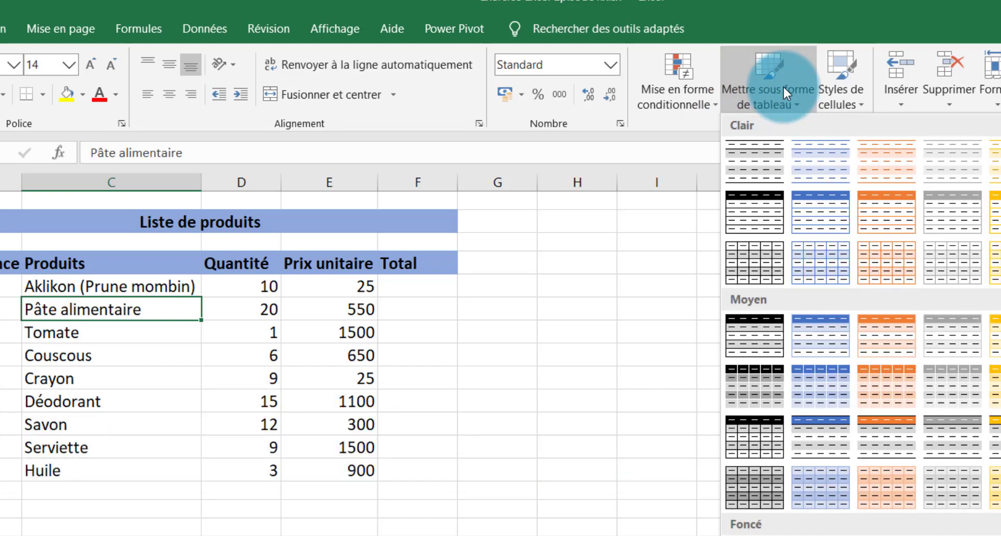
{"action": "left_click", "coordinate": [827, 211]}
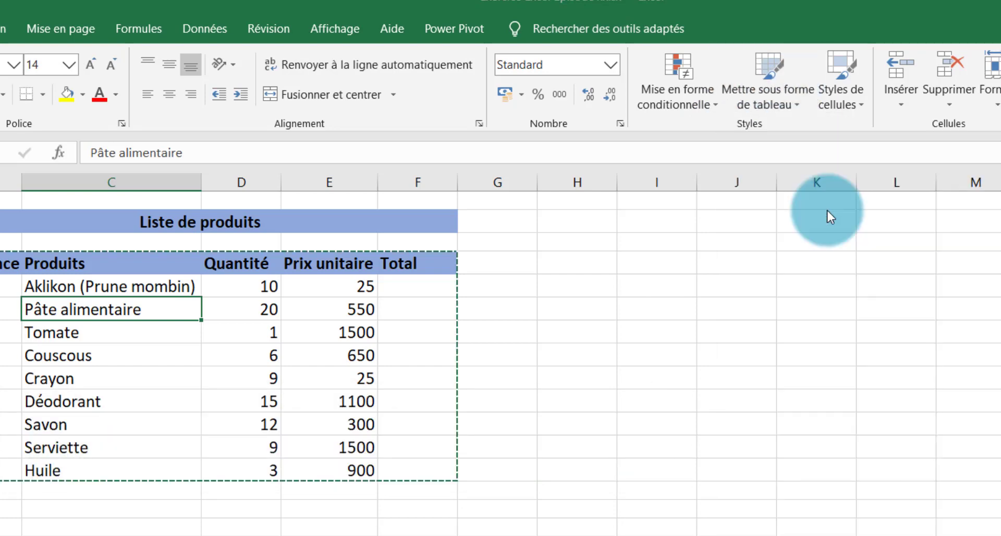
{"action": "left_click_drag", "start_coordinate": [774, 402], "coordinate": [938, 407]}
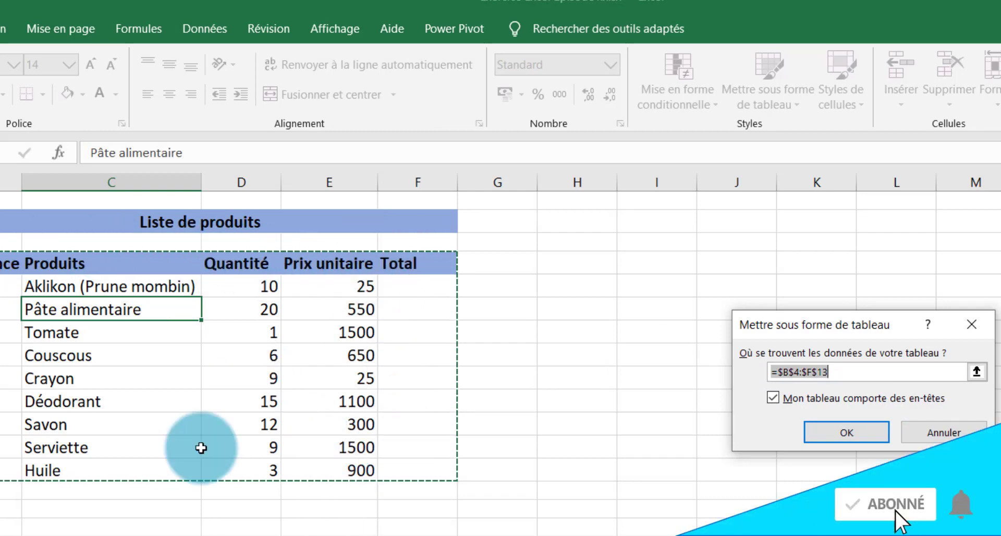
{"action": "left_click", "coordinate": [863, 434]}
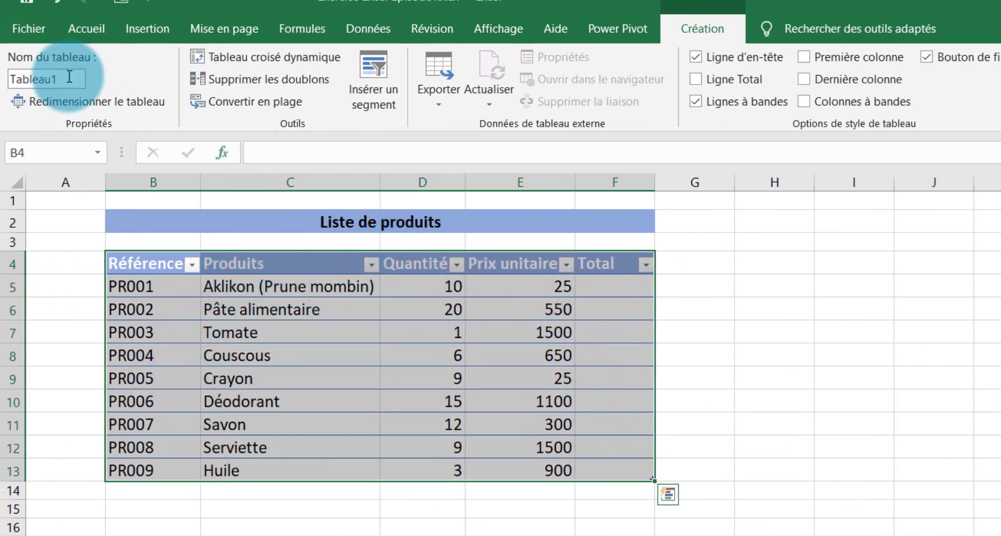
{"action": "left_click", "coordinate": [32, 78]}
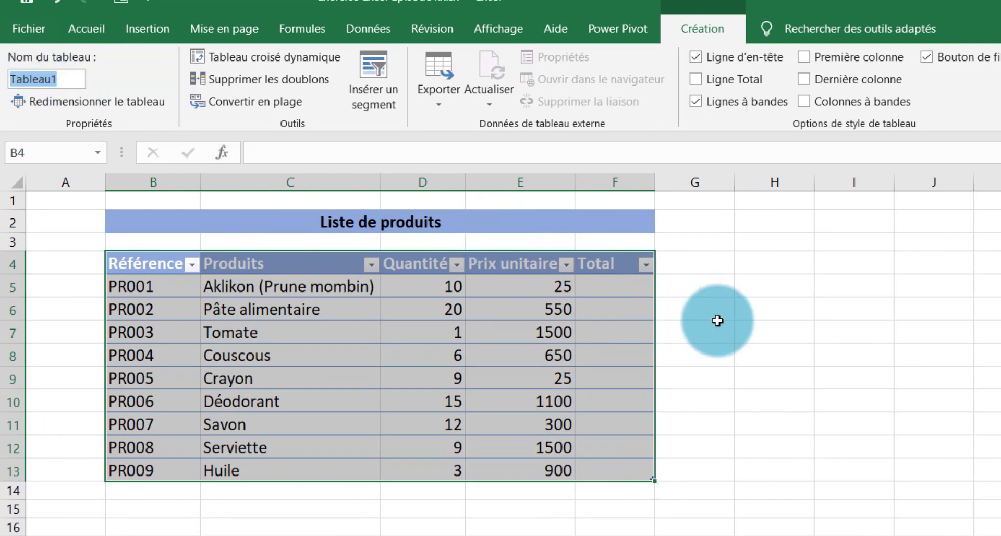
{"action": "left_click", "coordinate": [755, 348]}
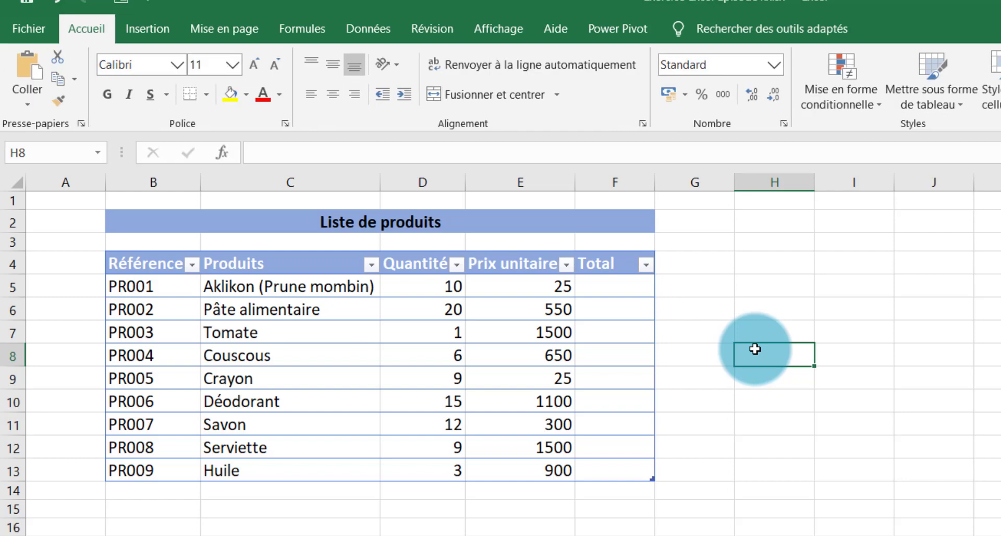
{"action": "left_click", "coordinate": [385, 281]}
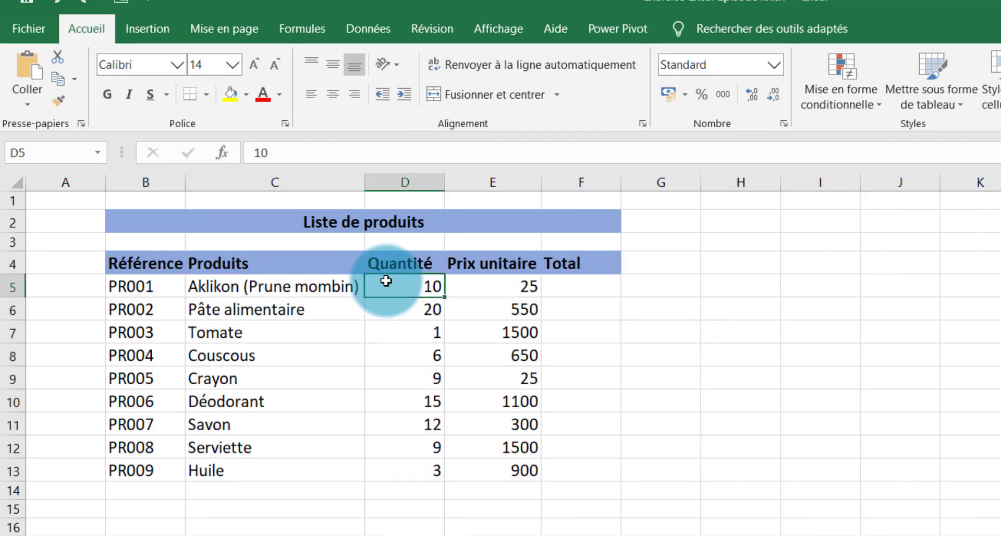
{"action": "left_click", "coordinate": [246, 329]}
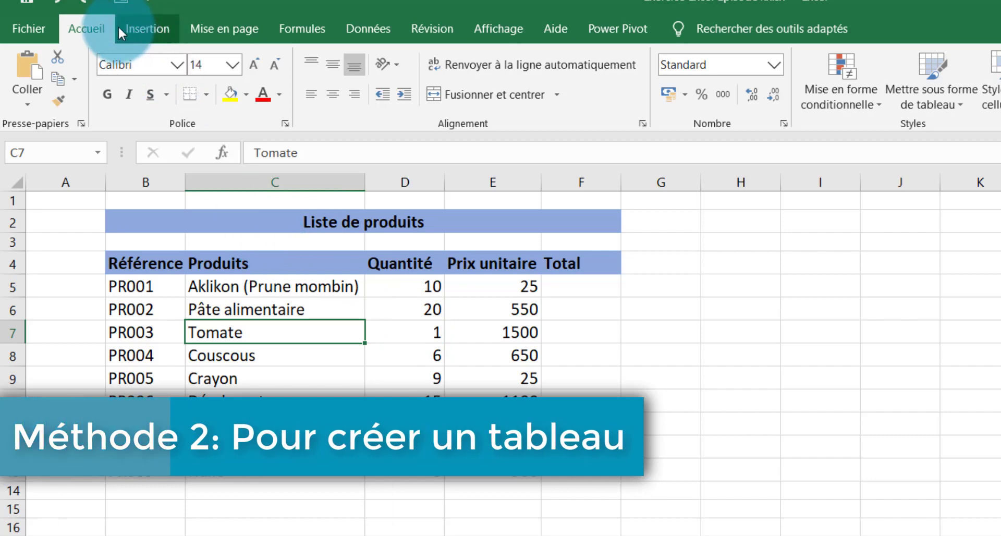
Insert a table over =$B$4:$F$13 with headers and rename Tableau2 to Liste_Course
{"action": "left_click", "coordinate": [154, 27]}
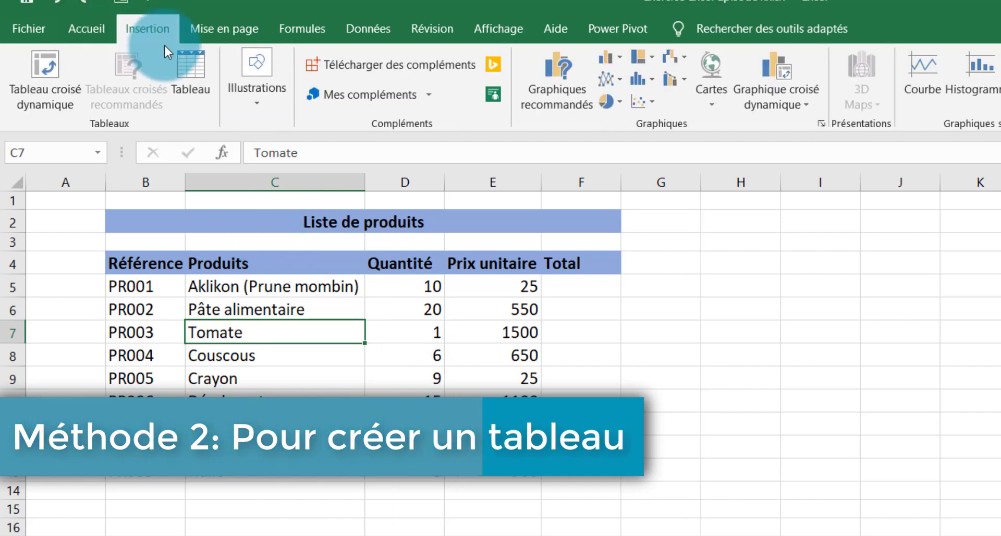
{"action": "left_click", "coordinate": [192, 71]}
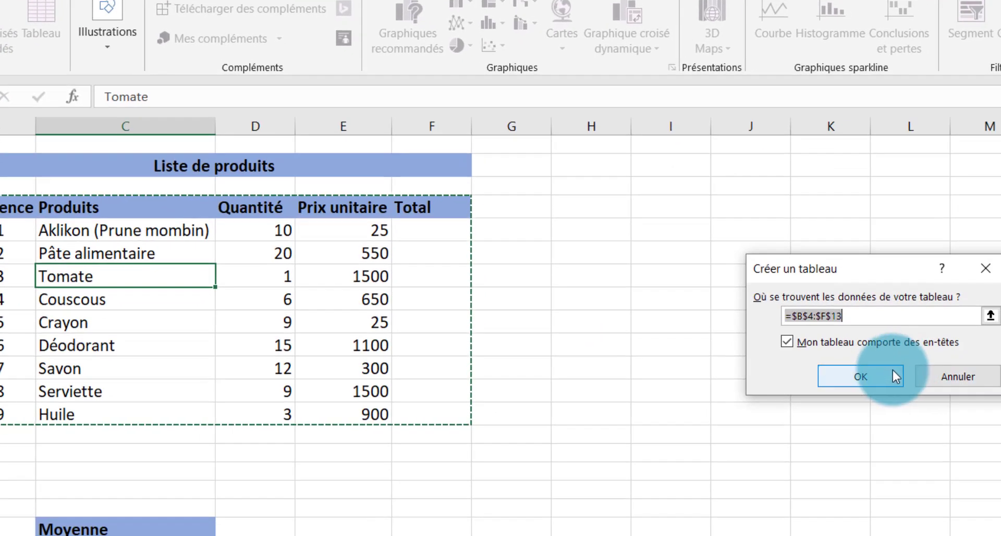
{"action": "left_click", "coordinate": [871, 370]}
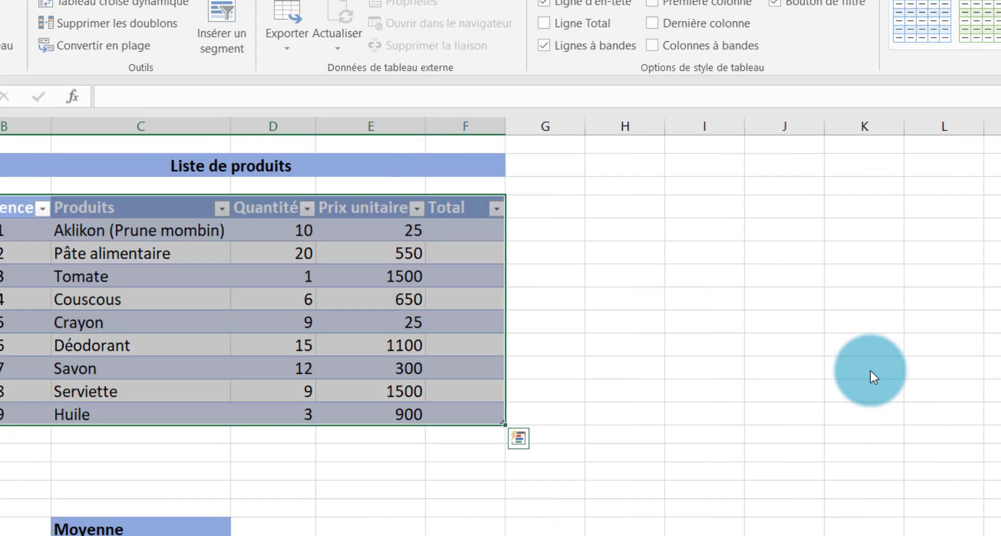
{"action": "left_click", "coordinate": [458, 225]}
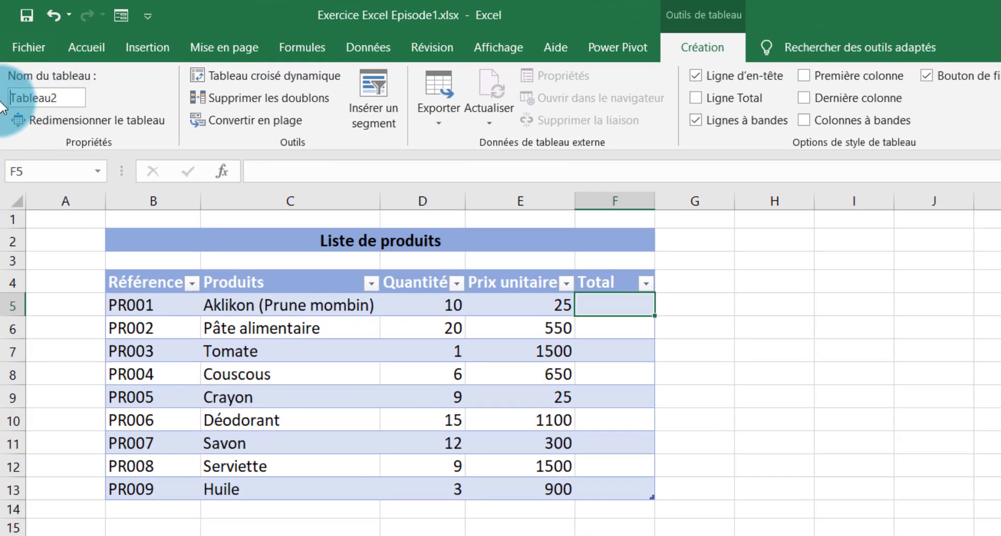
{"action": "left_click_drag", "start_coordinate": [74, 99], "coordinate": [2, 98]}
{"action": "type", "text": "Liste_Course"}
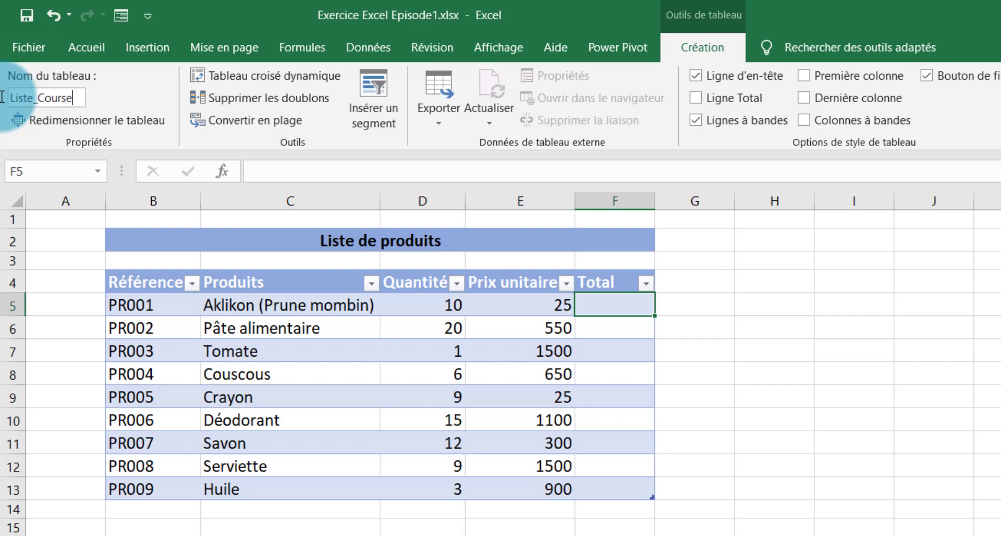
{"action": "left_click", "coordinate": [73, 98]}
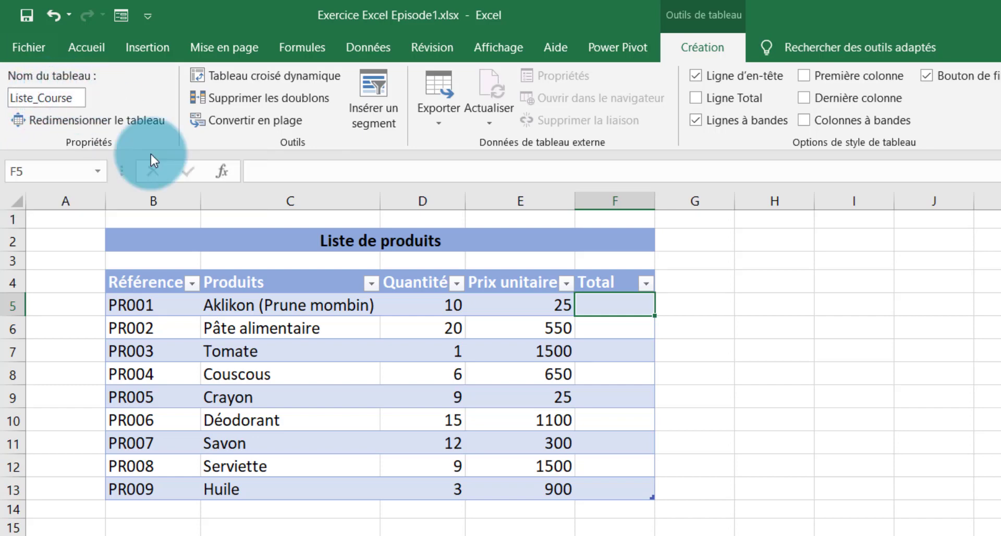
Fill Total with =PRODUIT(Liste_Course[@[Quantité]:[Prix unitaire]]) and add a Total row showing 53175
{"action": "left_click", "coordinate": [269, 307]}
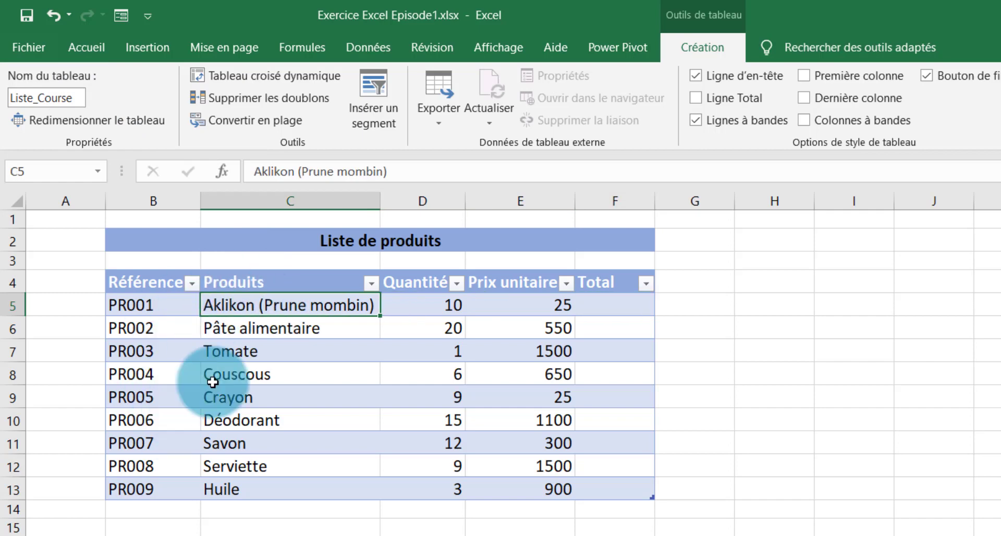
{"action": "left_click", "coordinate": [614, 303]}
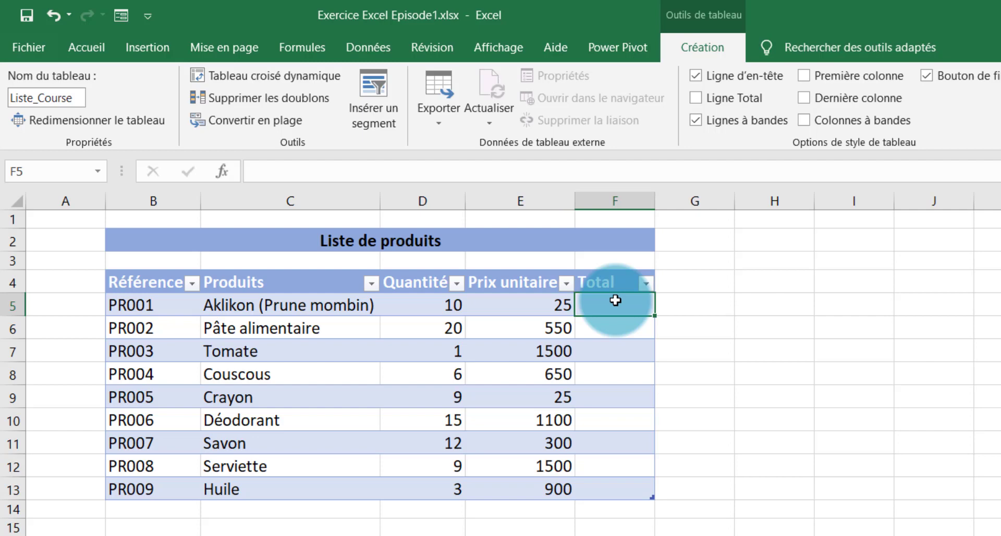
{"action": "type", "text": "=pro"}
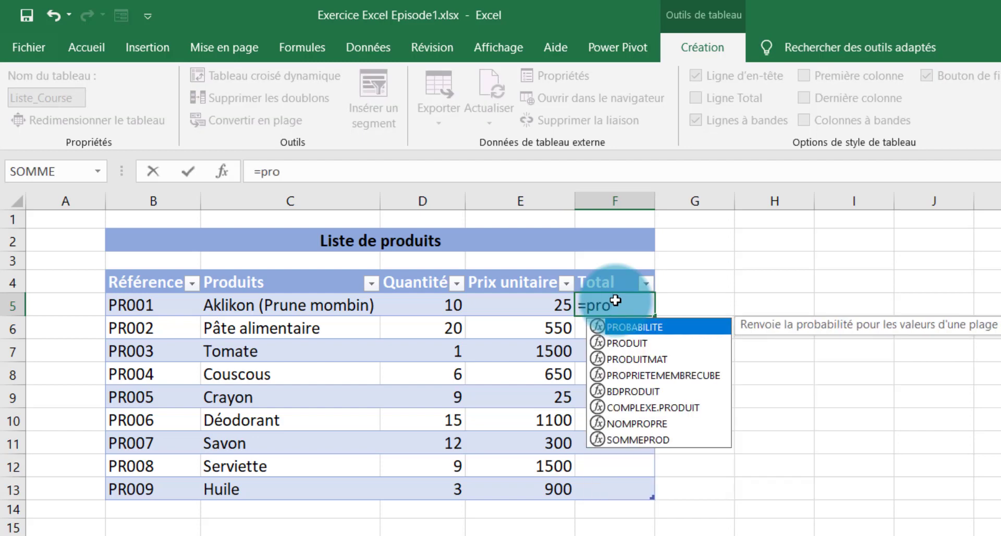
{"action": "double_click", "coordinate": [633, 340]}
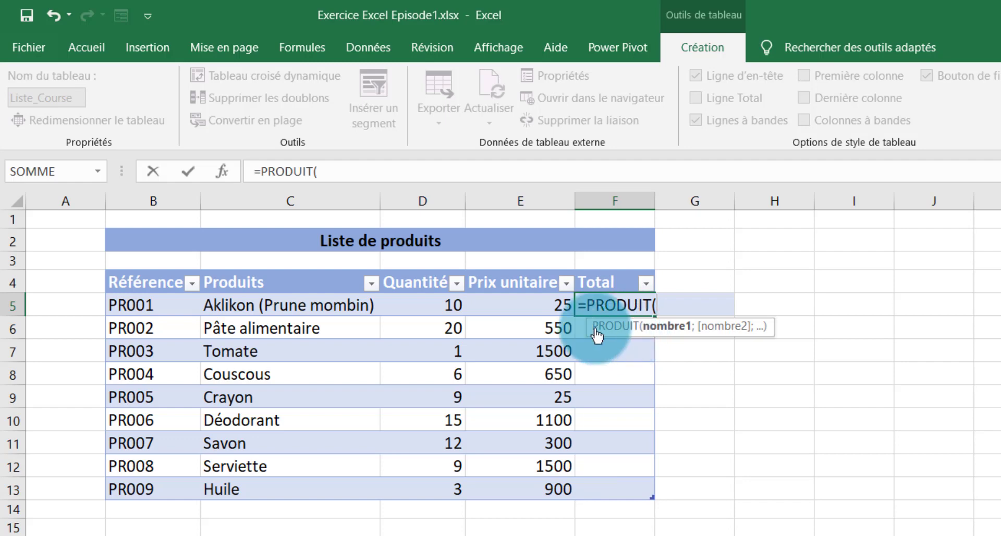
{"action": "left_click_drag", "start_coordinate": [516, 305], "coordinate": [444, 306]}
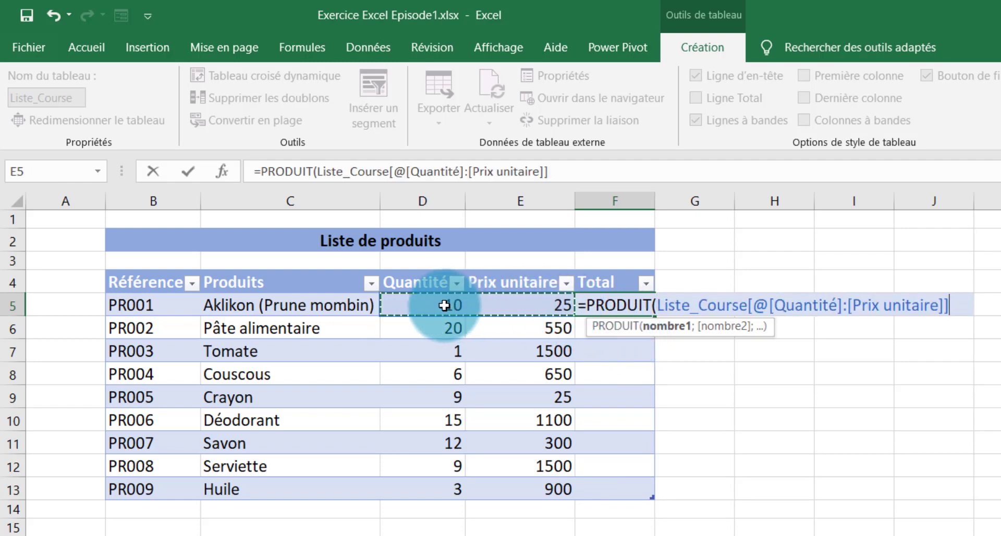
{"action": "type", "text": ")"}
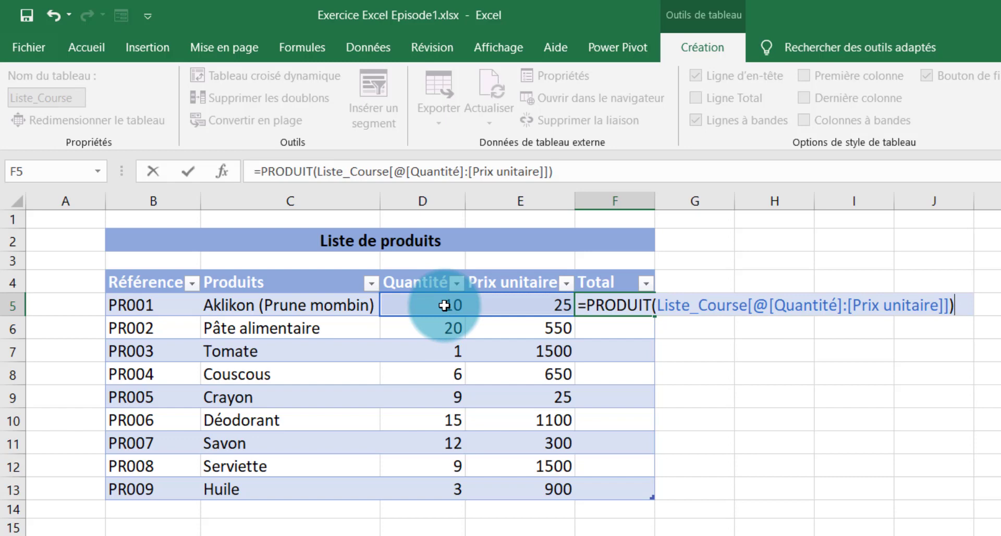
{"action": "key", "text": "Return"}
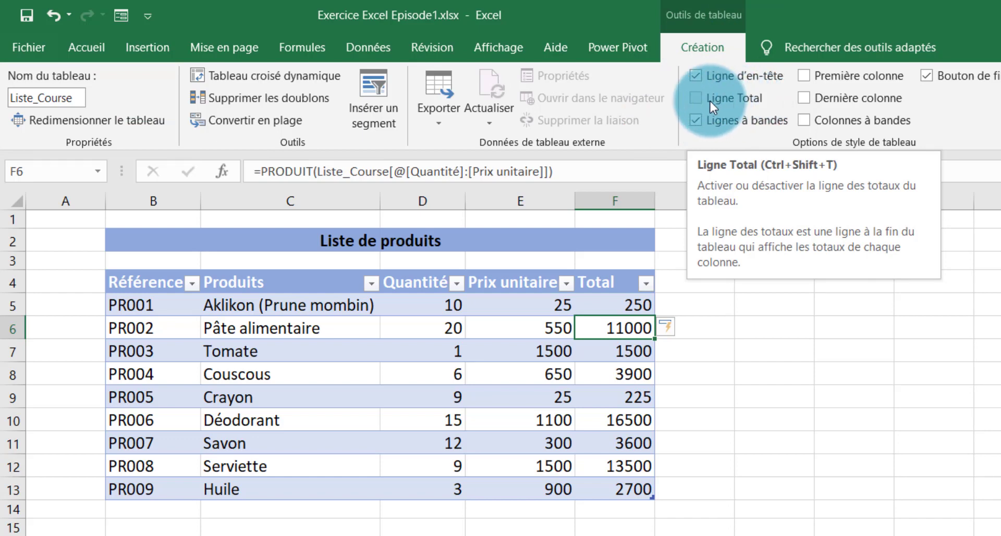
{"action": "left_click", "coordinate": [696, 98]}
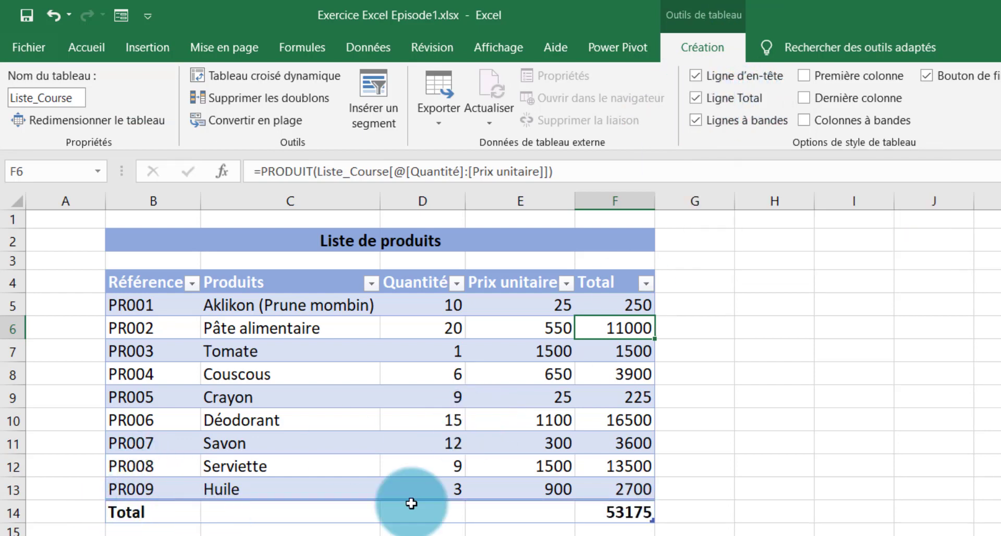
{"action": "left_click", "coordinate": [620, 296]}
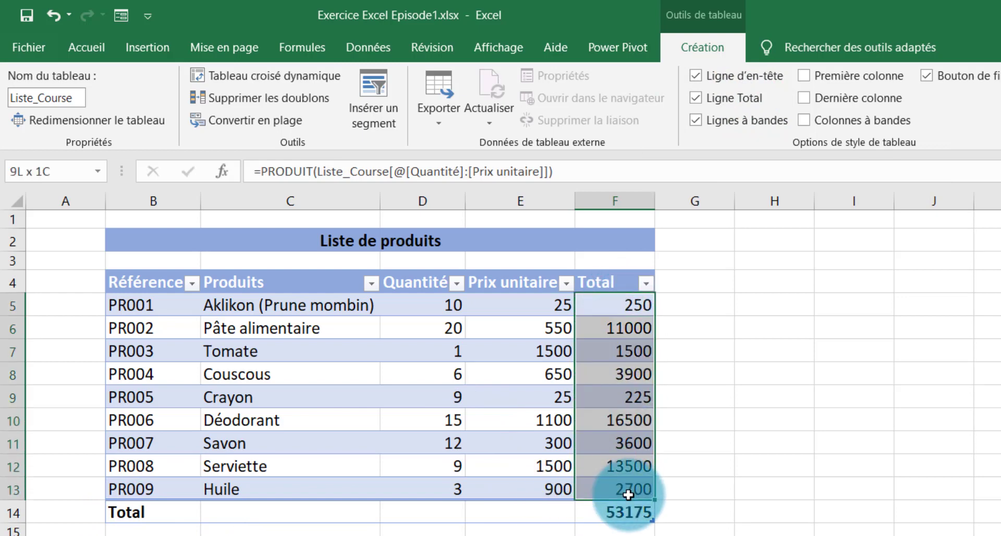
{"action": "left_click_drag", "start_coordinate": [620, 295], "coordinate": [634, 490]}
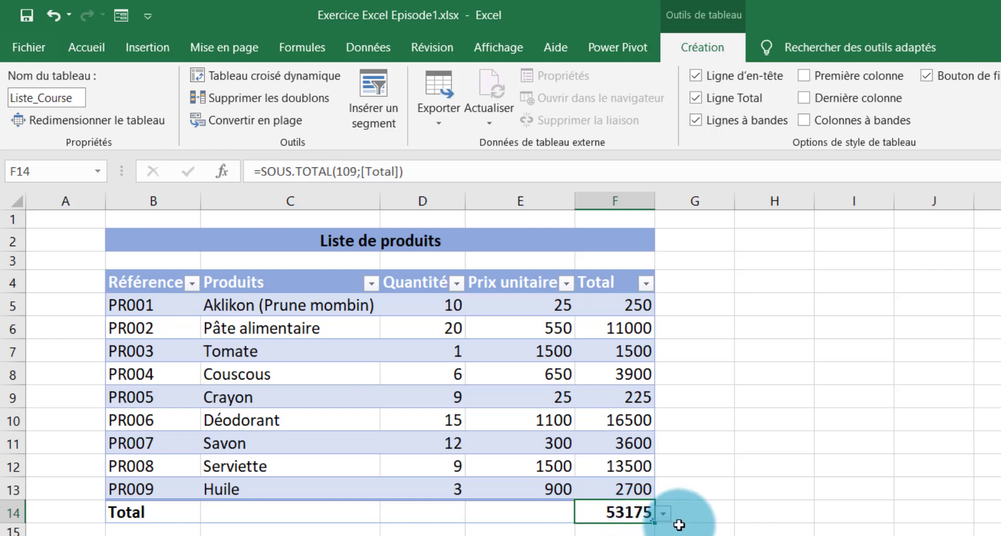
{"action": "left_click", "coordinate": [665, 515]}
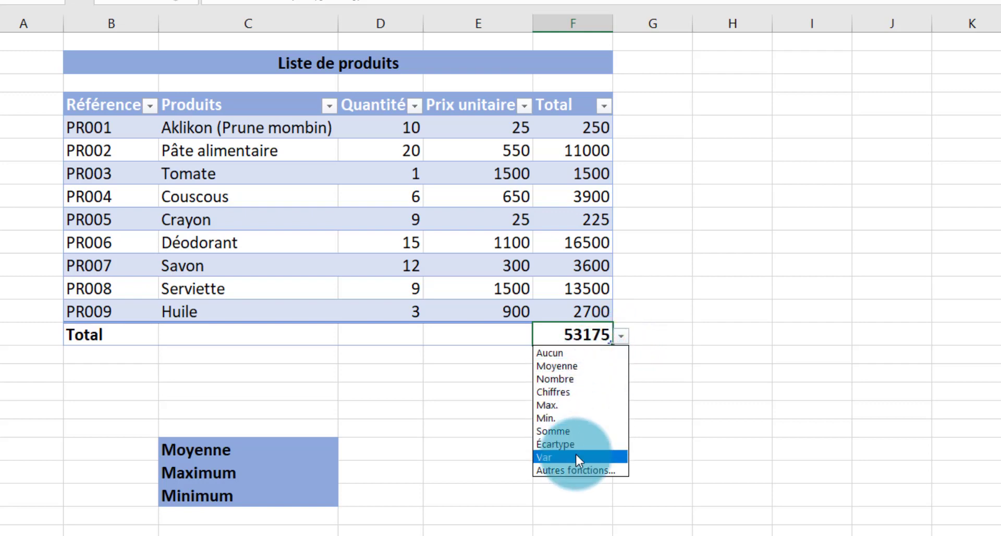
{"action": "left_click", "coordinate": [585, 365]}
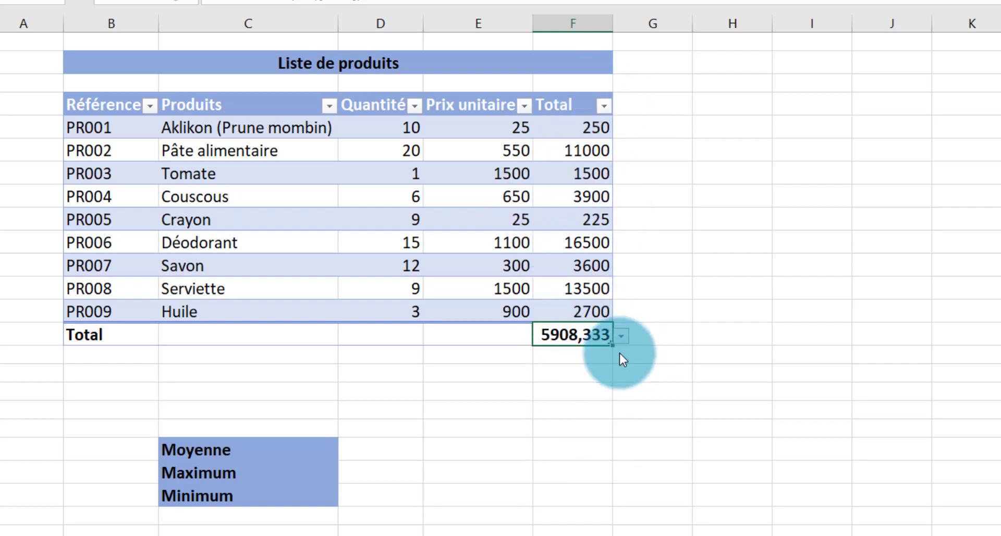
{"action": "left_click", "coordinate": [620, 336]}
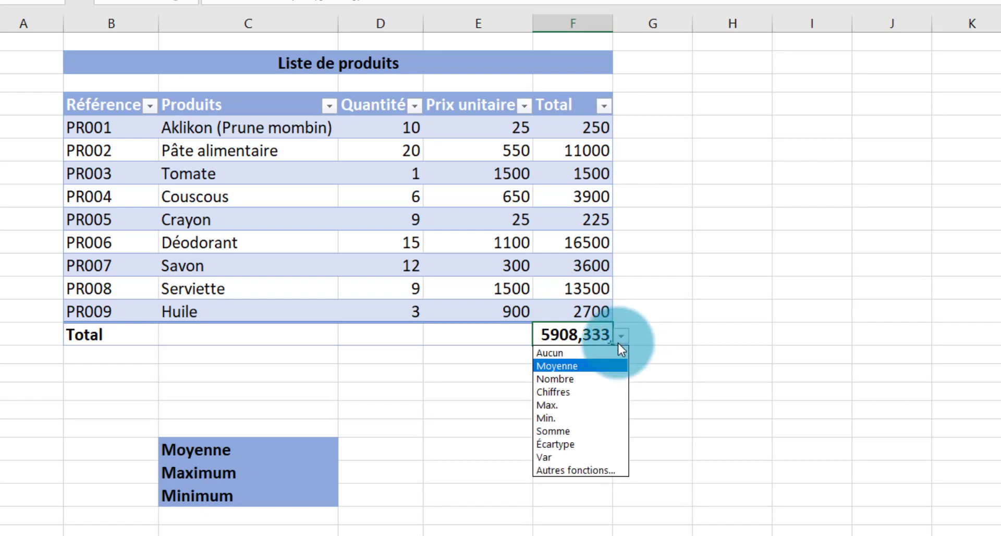
{"action": "left_click", "coordinate": [572, 379]}
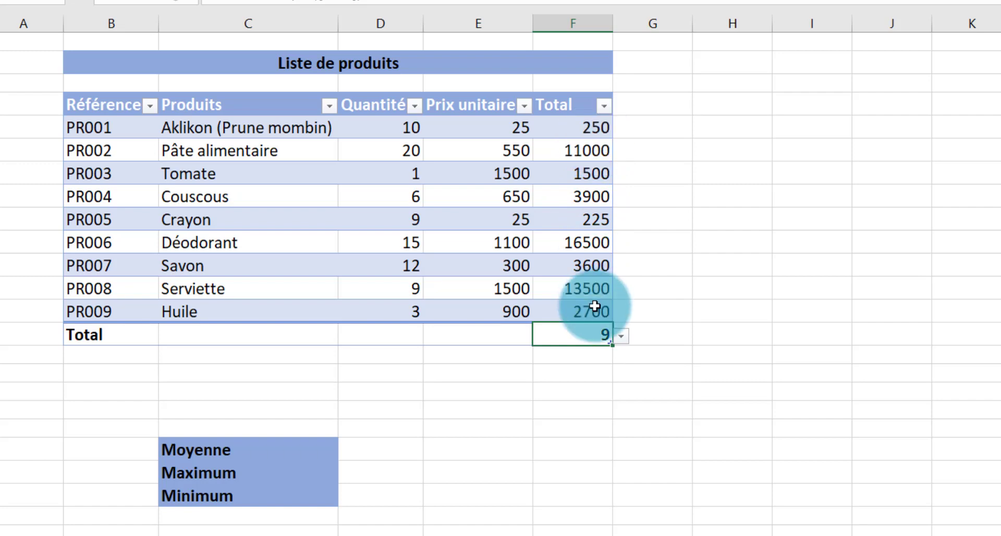
{"action": "left_click_drag", "start_coordinate": [595, 127], "coordinate": [586, 312]}
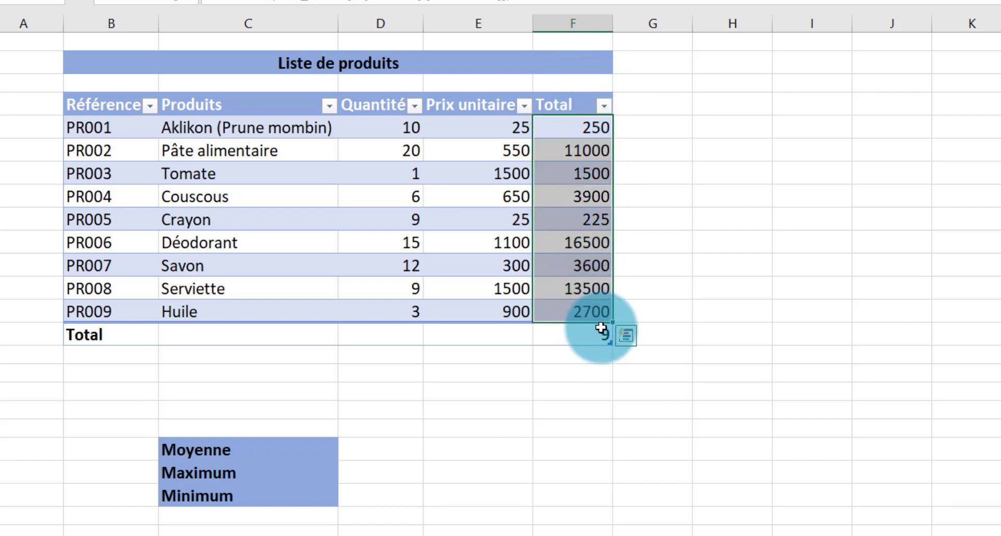
{"action": "left_click", "coordinate": [631, 368]}
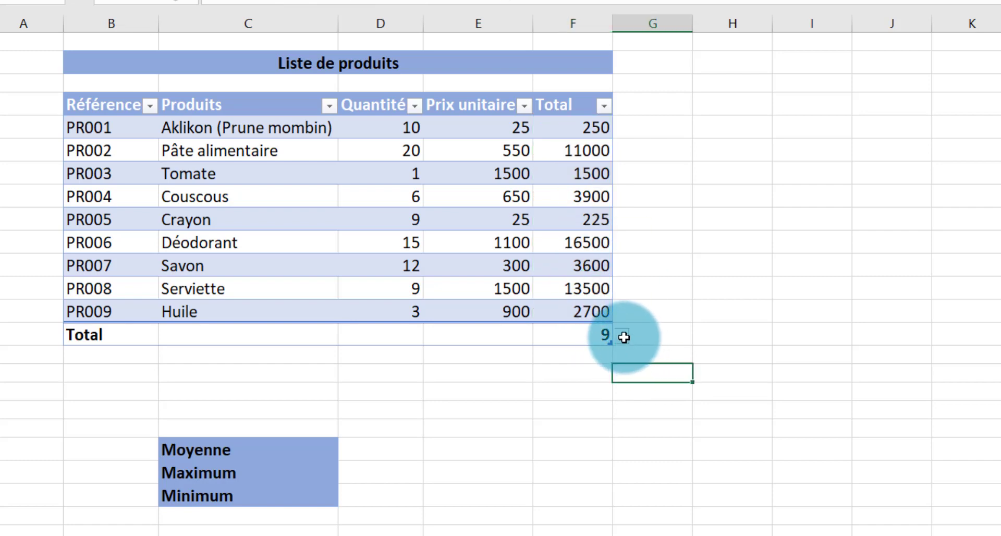
{"action": "left_click", "coordinate": [624, 338]}
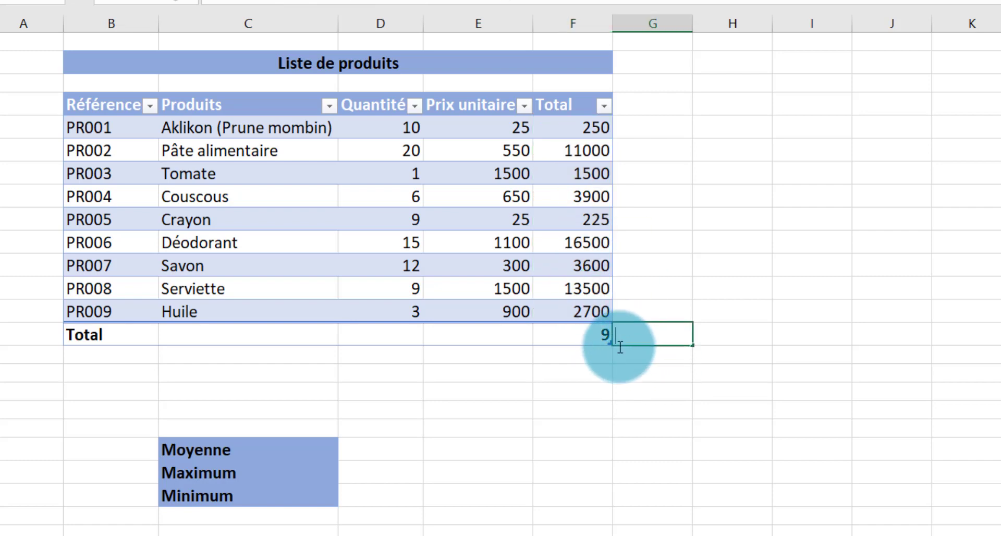
{"action": "left_click", "coordinate": [577, 336]}
{"action": "left_click", "coordinate": [621, 337]}
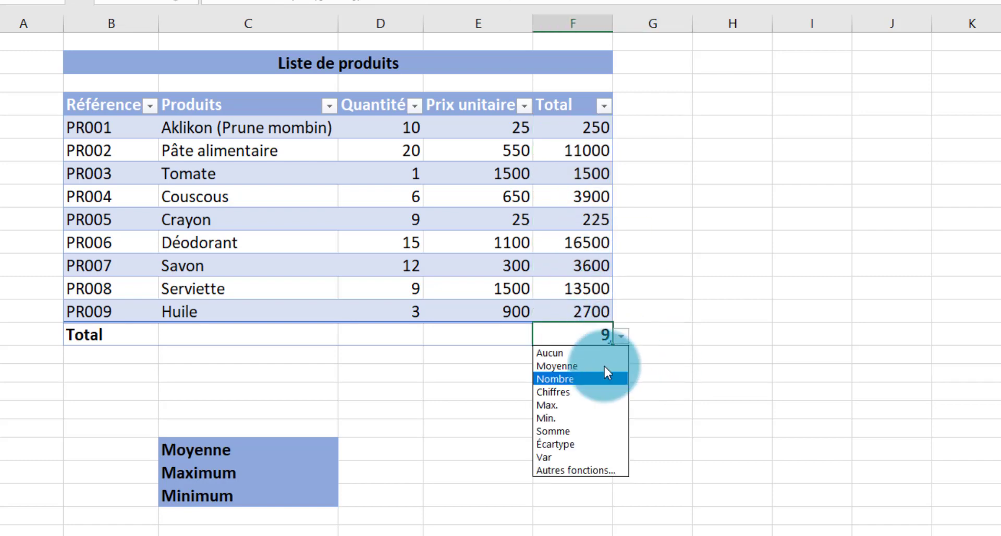
{"action": "left_click", "coordinate": [570, 389]}
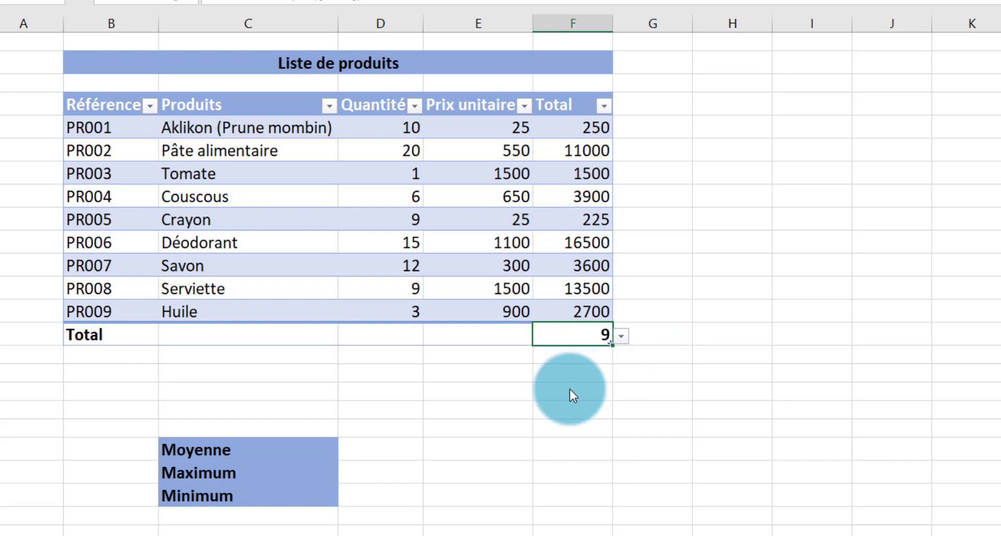
{"action": "left_click", "coordinate": [620, 336]}
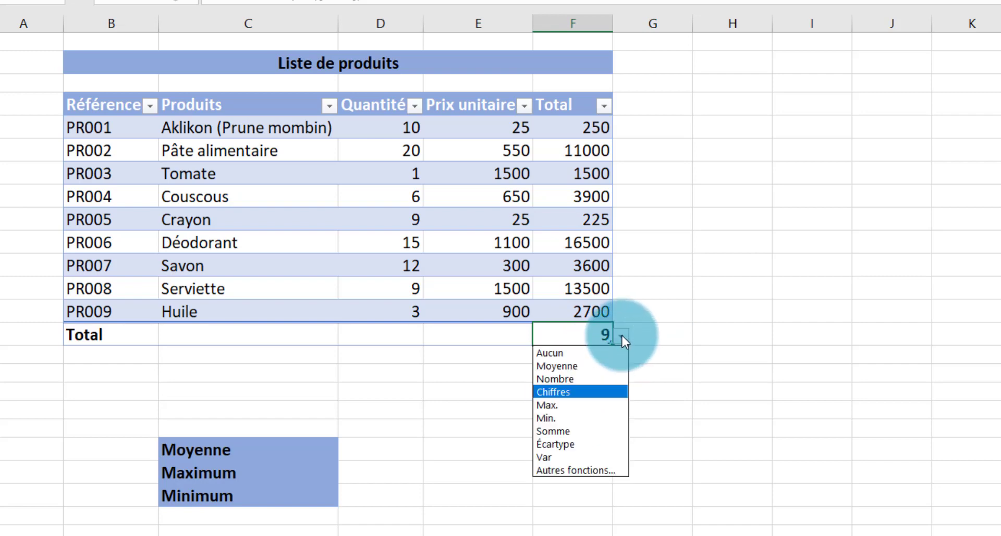
{"action": "left_click", "coordinate": [568, 406]}
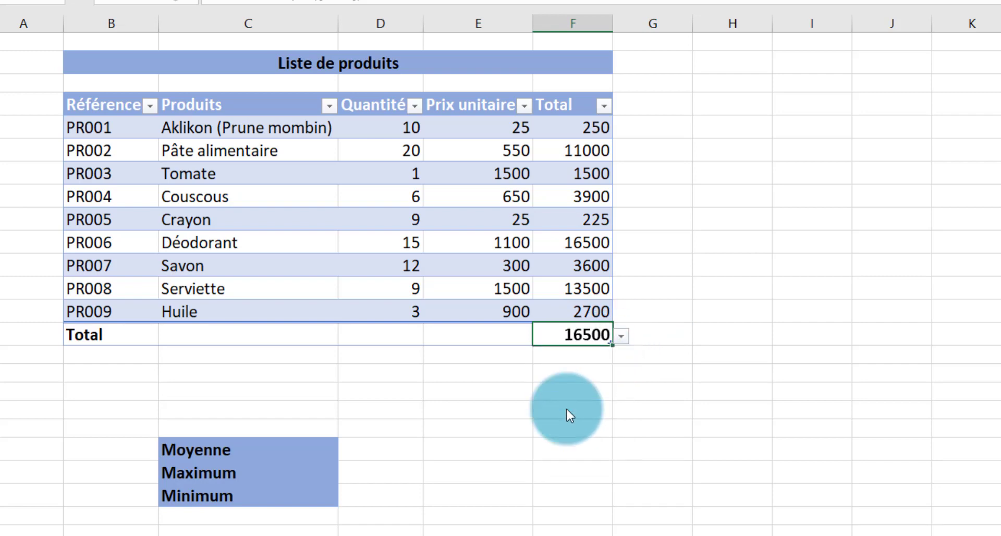
{"action": "left_click", "coordinate": [621, 336]}
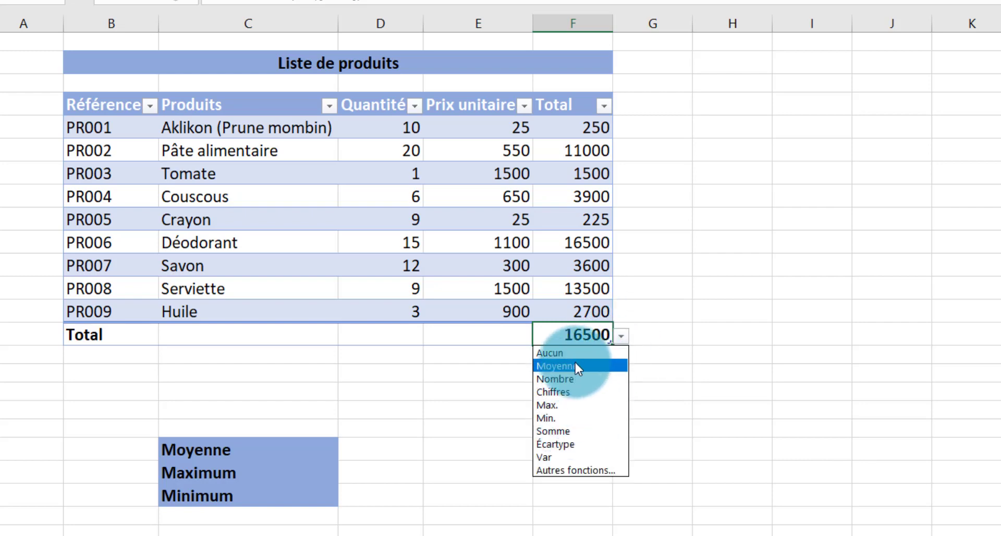
{"action": "left_click", "coordinate": [576, 431]}
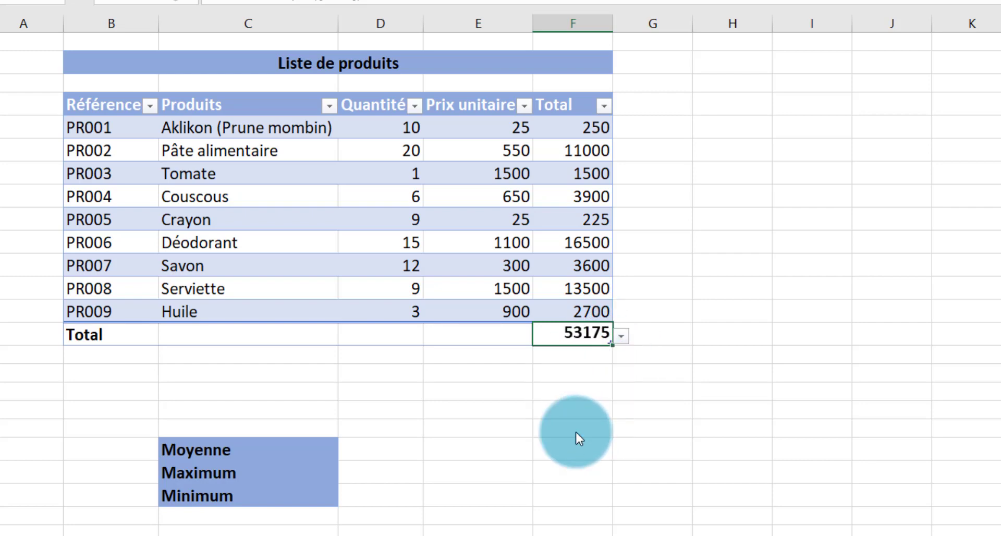
{"action": "left_click", "coordinate": [496, 127]}
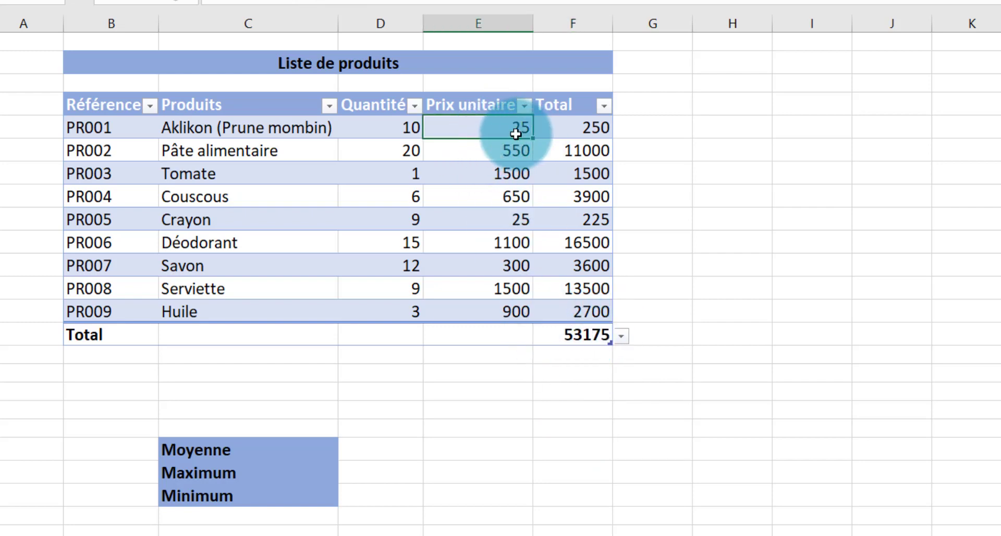
Format the Prix unitaire and Total values with thousands separators and no decimals
{"action": "left_click_drag", "start_coordinate": [510, 137], "coordinate": [588, 310]}
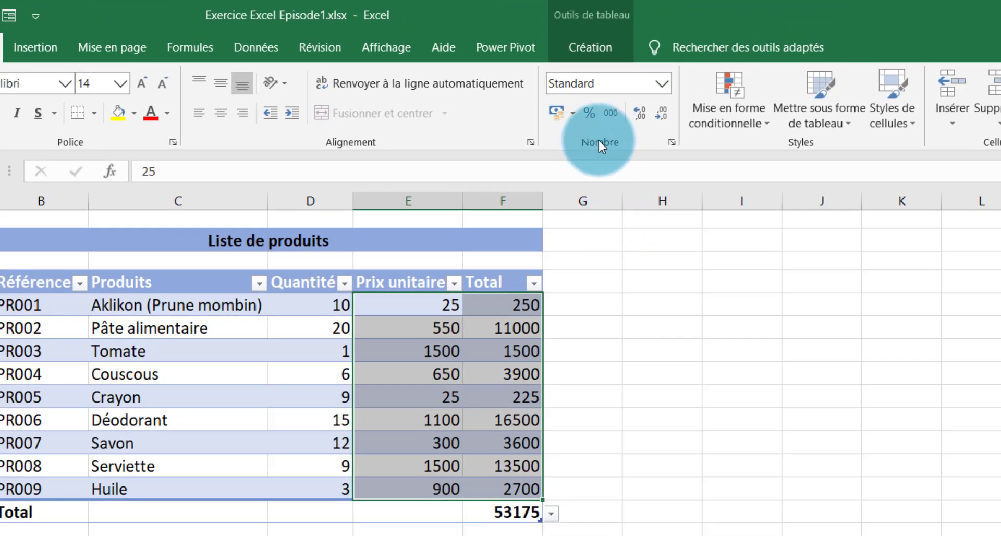
{"action": "left_click", "coordinate": [612, 112]}
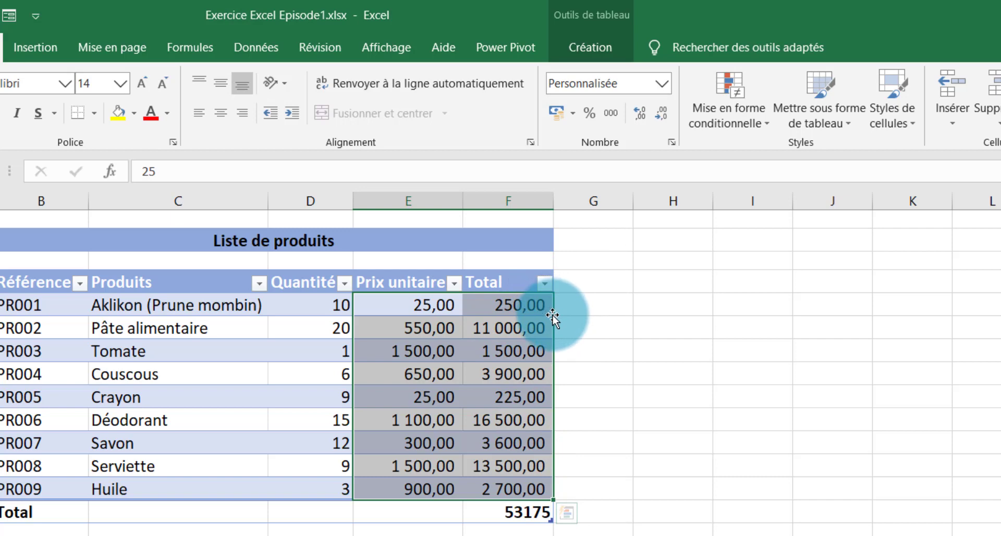
{"action": "left_click", "coordinate": [662, 112]}
{"action": "left_click", "coordinate": [665, 115]}
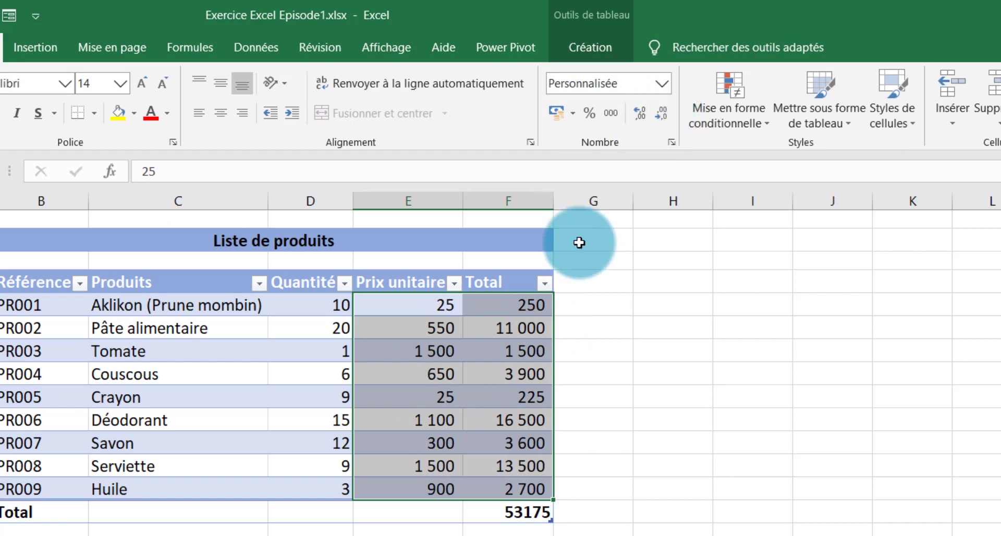
Format the grand total in F14 as 53 175 with a thousands separator, no decimals
{"action": "left_click_drag", "start_coordinate": [521, 373], "coordinate": [526, 477]}
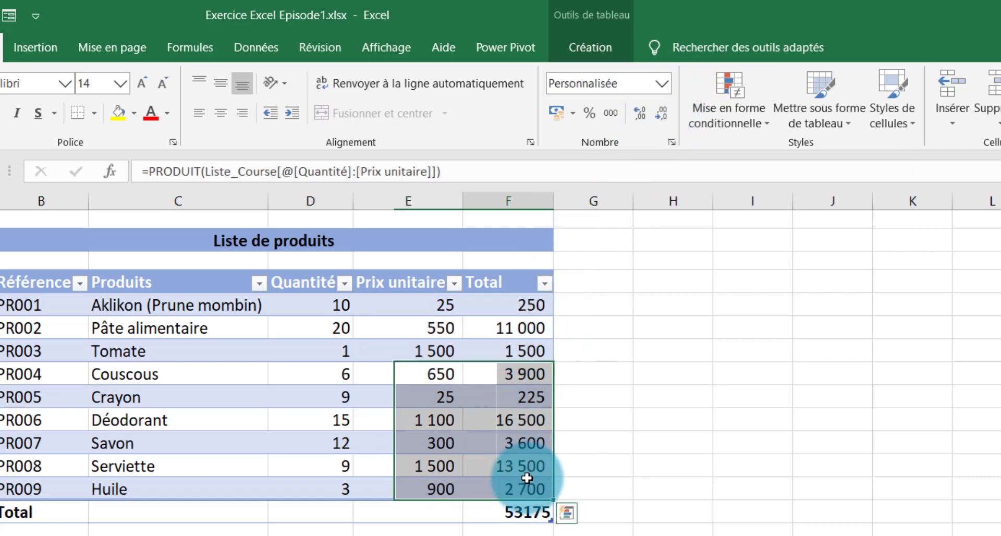
{"action": "left_click", "coordinate": [527, 511]}
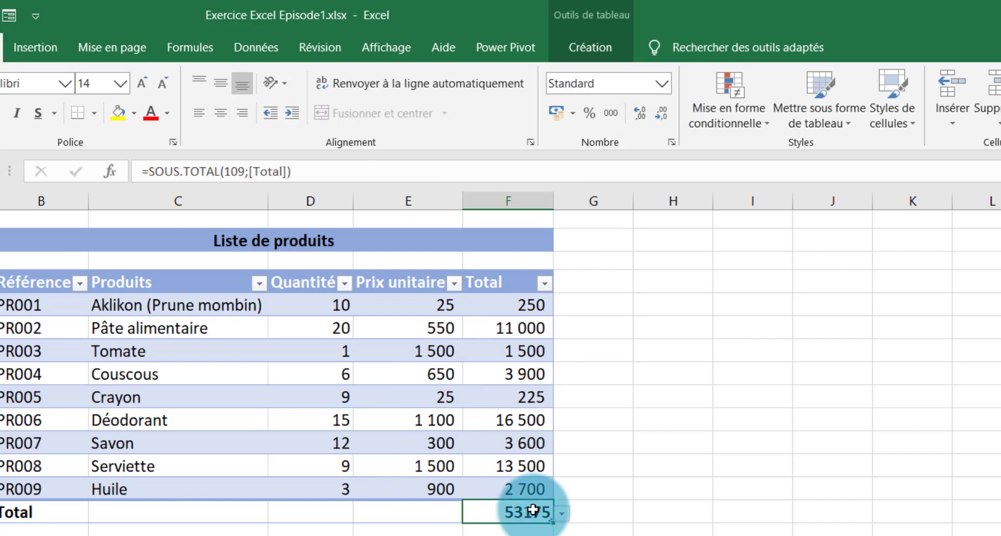
{"action": "left_click", "coordinate": [615, 114]}
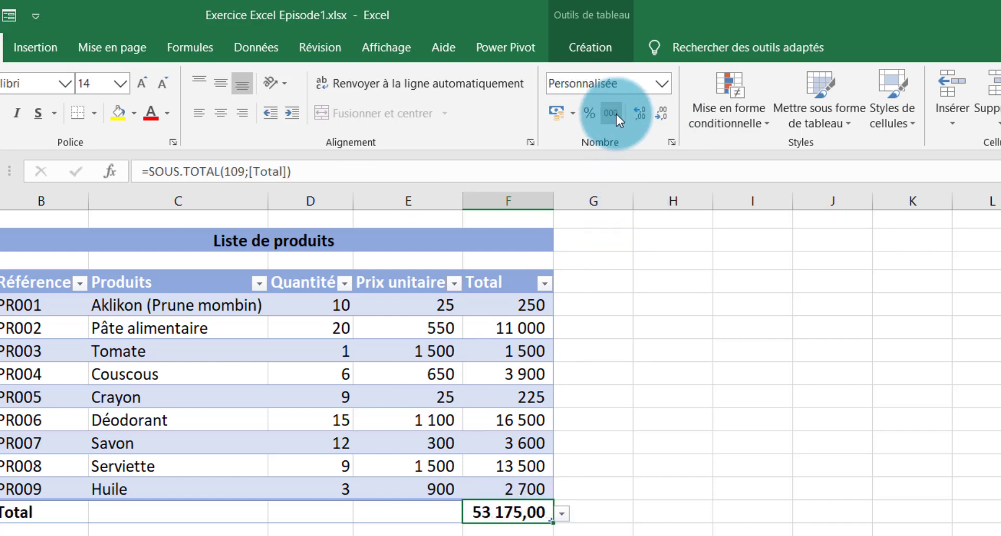
{"action": "left_click", "coordinate": [662, 115]}
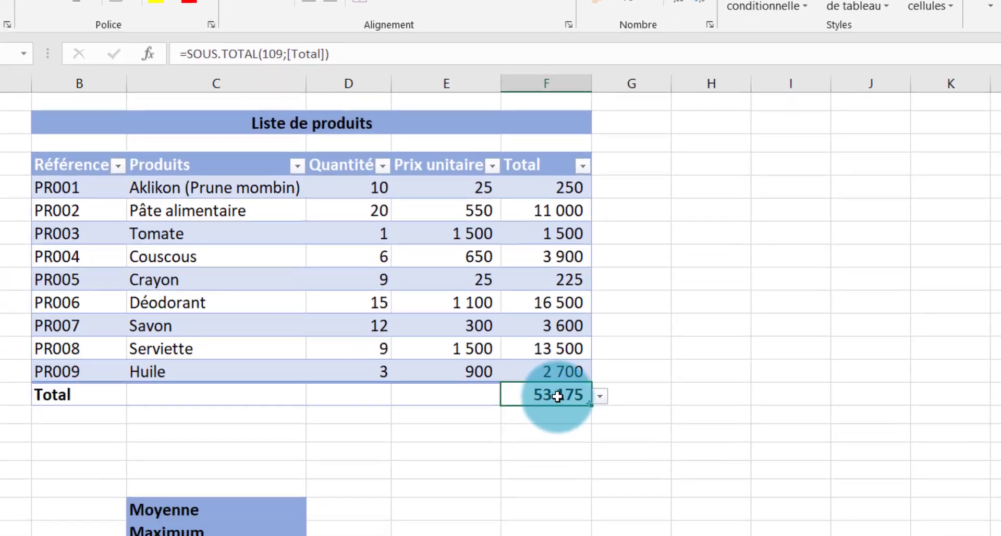
{"action": "left_click", "coordinate": [563, 431]}
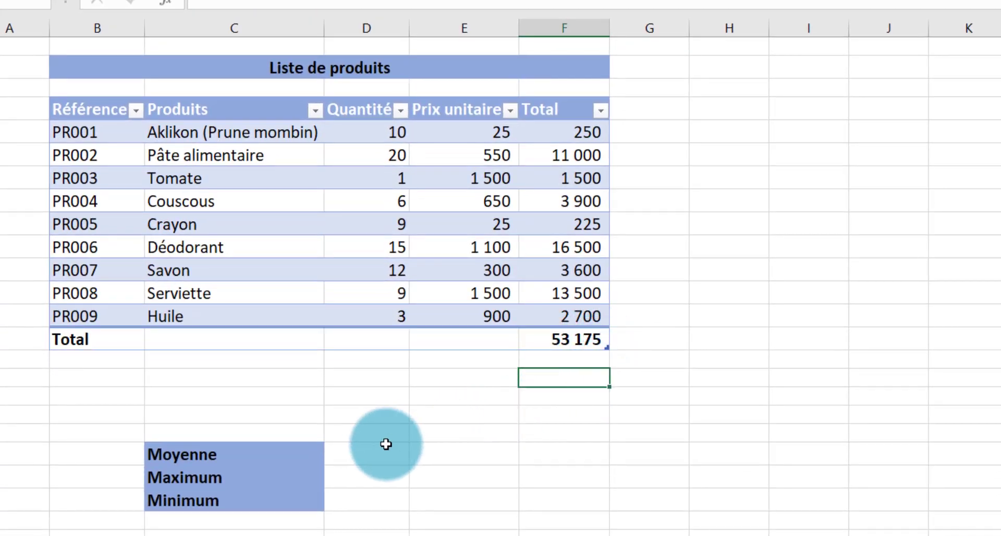
Enter =MOYENNE(Liste_Course[Total]) in D20 beside the Moyenne label
{"action": "left_click", "coordinate": [231, 456]}
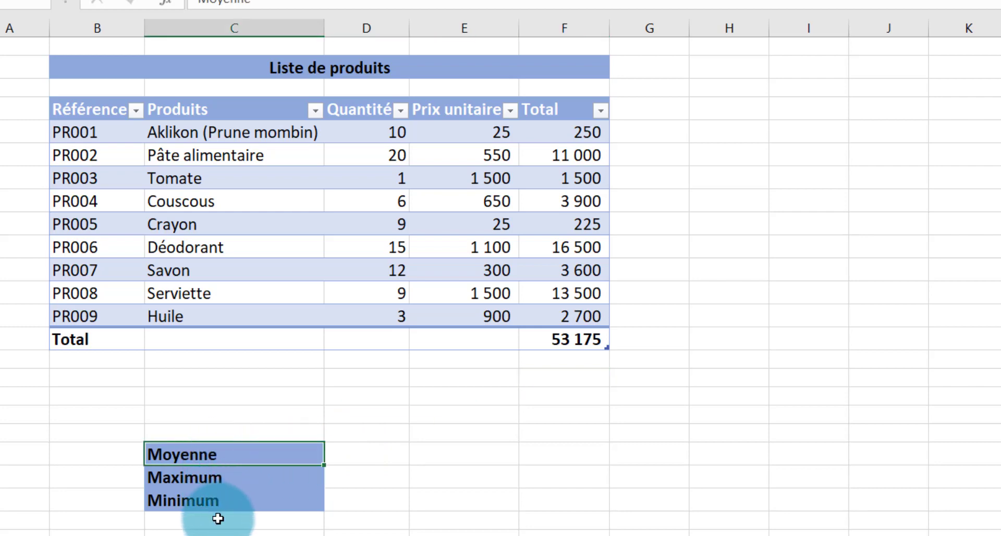
{"action": "left_click", "coordinate": [369, 454]}
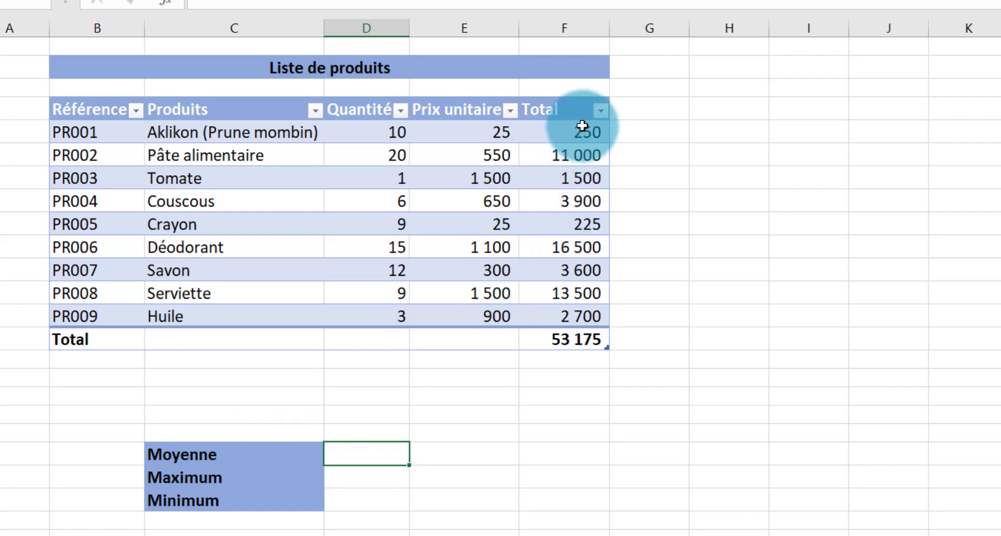
{"action": "left_click_drag", "start_coordinate": [581, 125], "coordinate": [585, 325]}
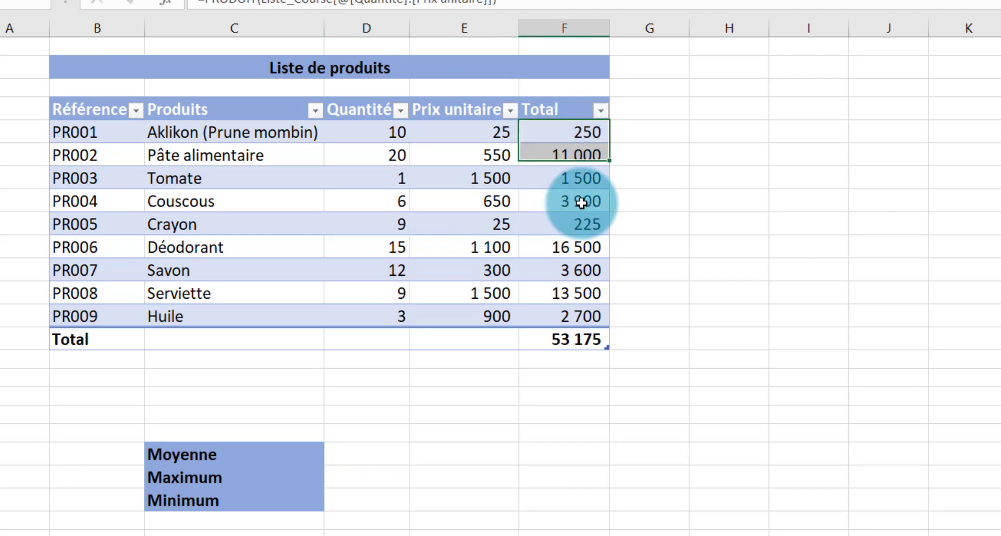
{"action": "left_click", "coordinate": [354, 452]}
{"action": "type", "text": "="}
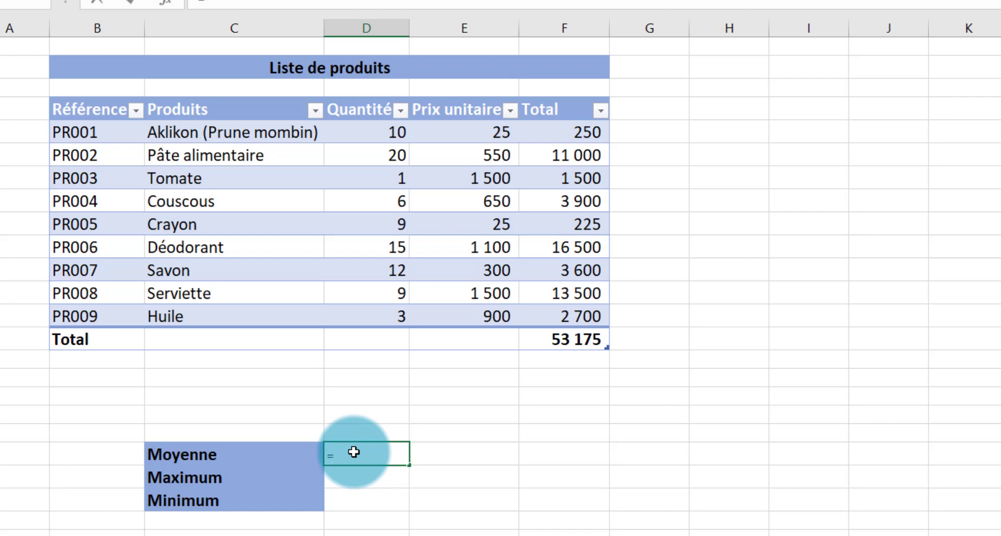
{"action": "type", "text": "Moy"}
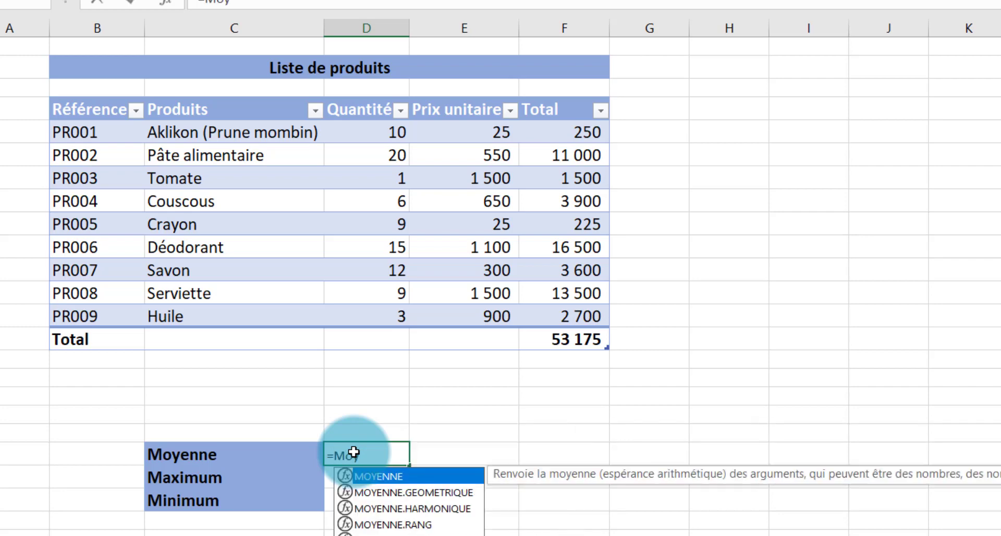
{"action": "double_click", "coordinate": [390, 476]}
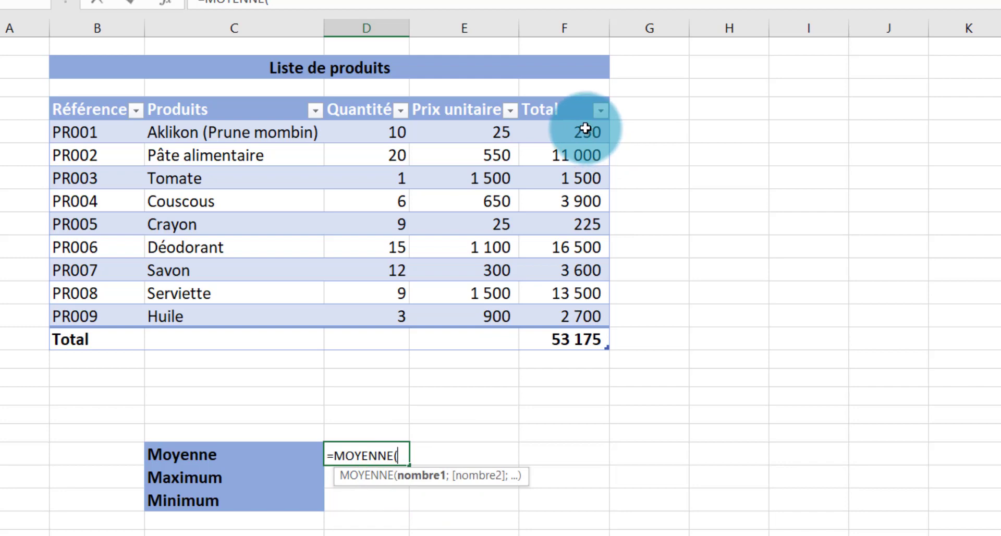
{"action": "left_click_drag", "start_coordinate": [590, 133], "coordinate": [586, 319]}
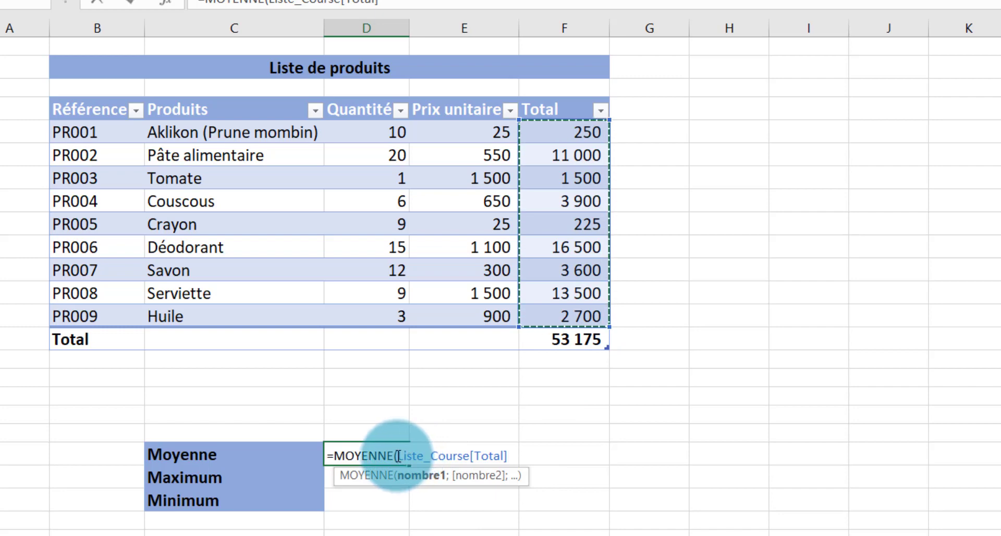
{"action": "left_click_drag", "start_coordinate": [398, 456], "coordinate": [511, 456]}
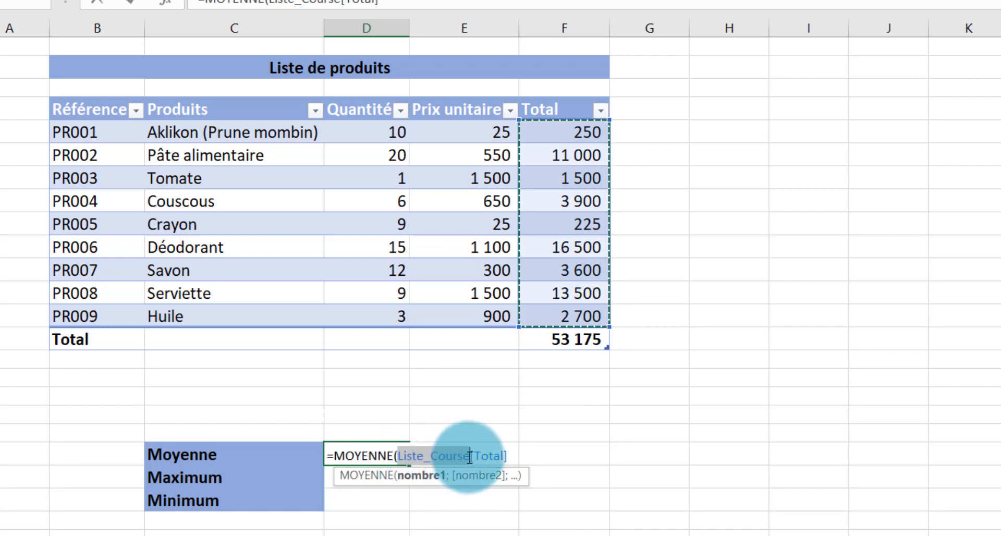
{"action": "left_click", "coordinate": [509, 456]}
{"action": "type", "text": ")"}
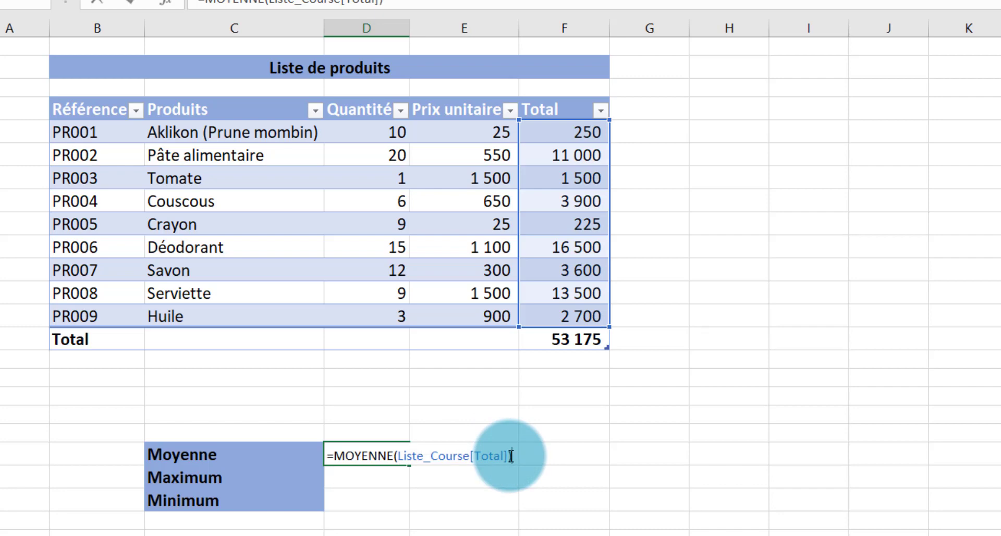
{"action": "key", "text": "Return"}
Apply thousands-separator formatting to D20:D22, so the average shows 5 908,33
{"action": "left_click", "coordinate": [386, 454]}
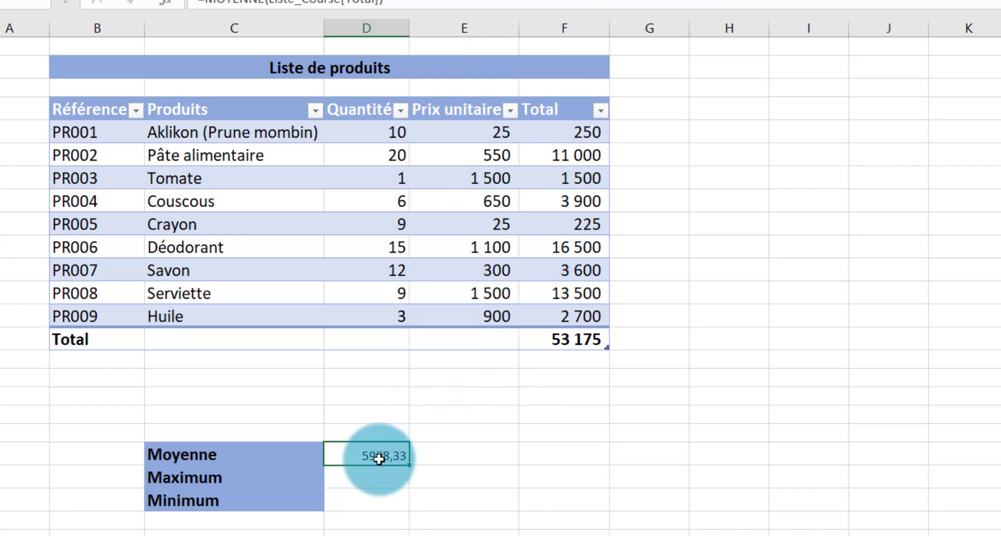
{"action": "left_click_drag", "start_coordinate": [381, 456], "coordinate": [379, 500]}
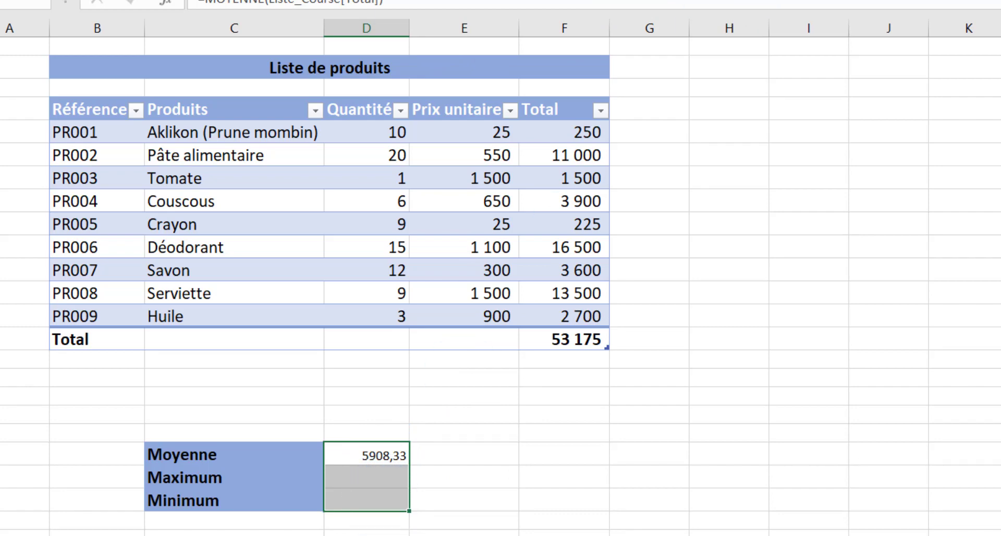
{"action": "left_click", "coordinate": [385, 473]}
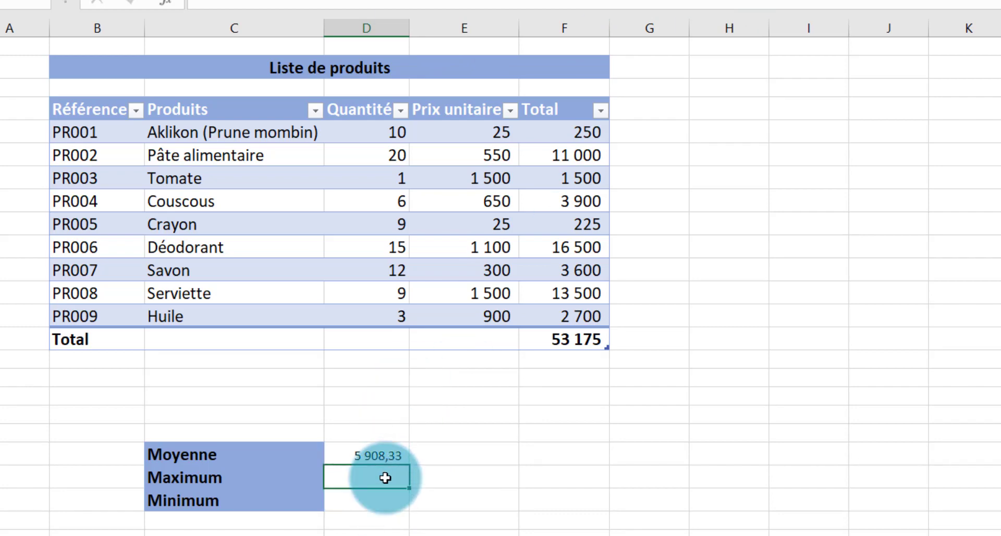
Enter =MAX(Liste_Course[Total]) beside Maximum, giving 16 500,00, matching the Déodorant total
{"action": "double_click", "coordinate": [369, 520]}
{"action": "left_click", "coordinate": [386, 455]}
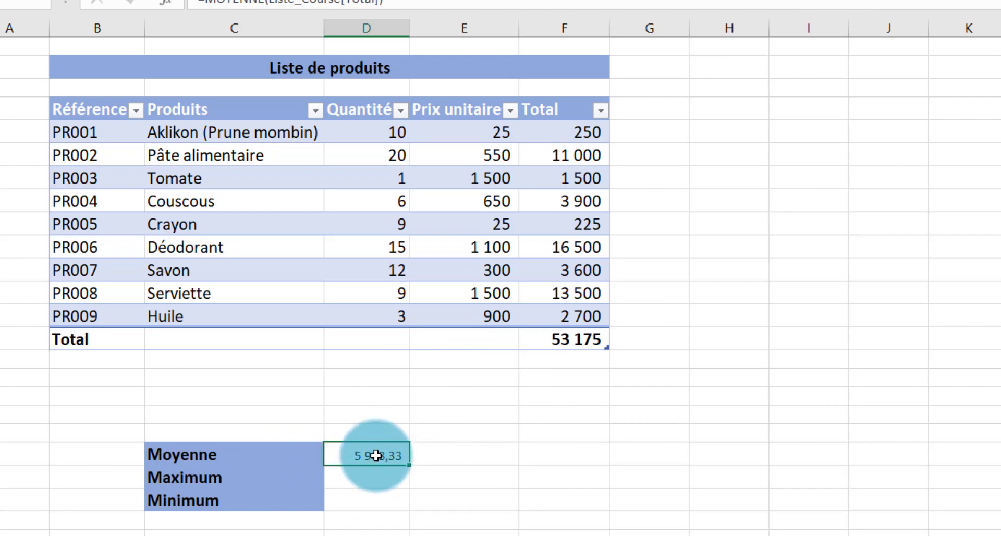
{"action": "left_click", "coordinate": [395, 479]}
{"action": "type", "text": "="}
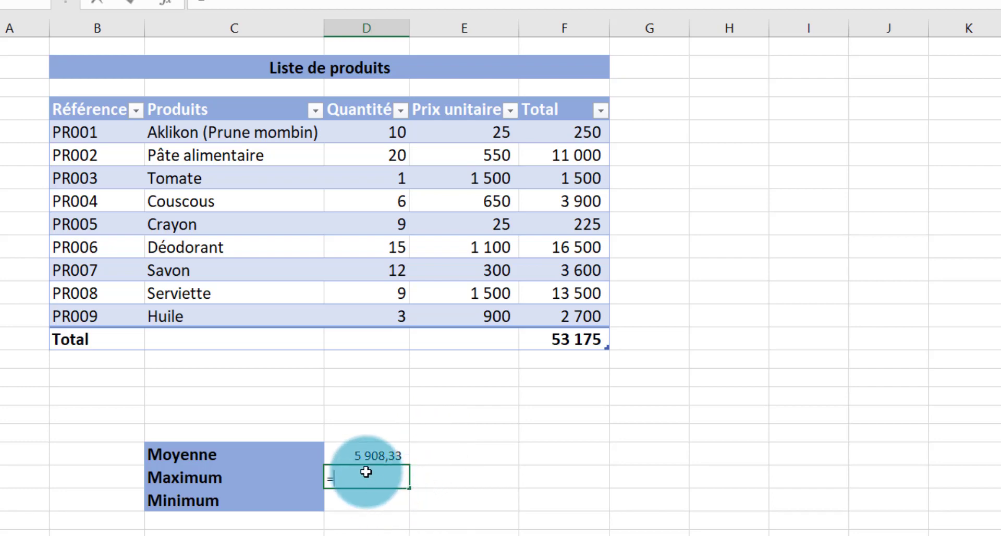
{"action": "type", "text": "M"}
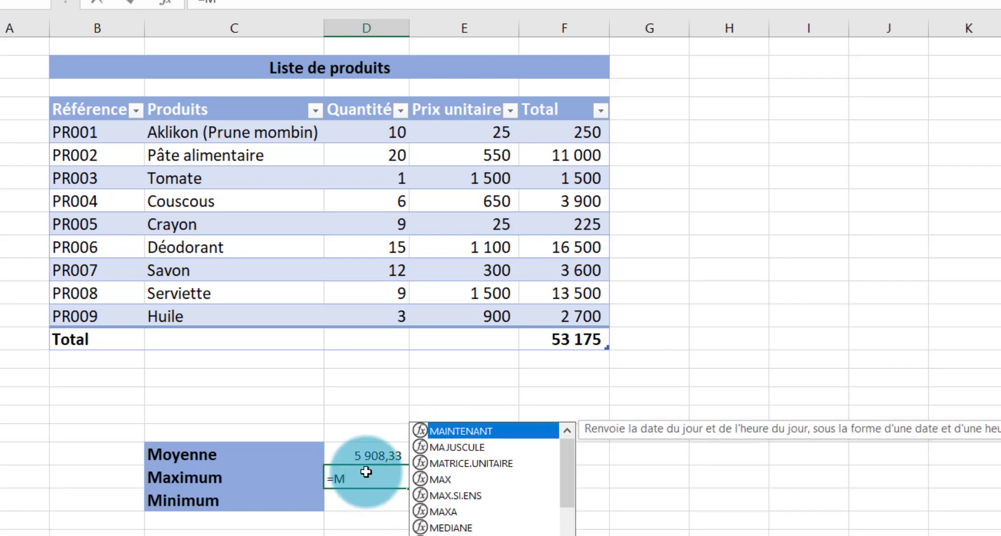
{"action": "type", "text": "a"}
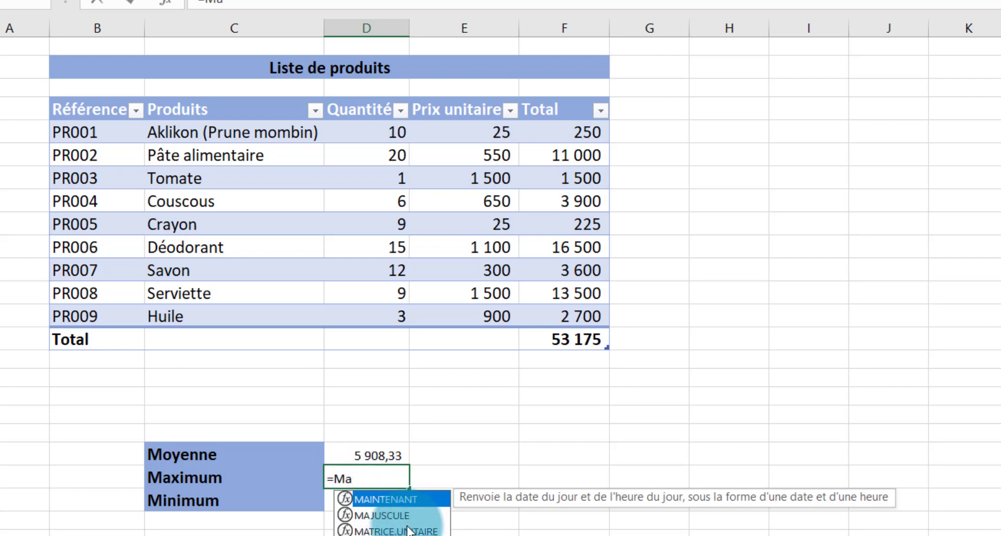
{"action": "double_click", "coordinate": [373, 531]}
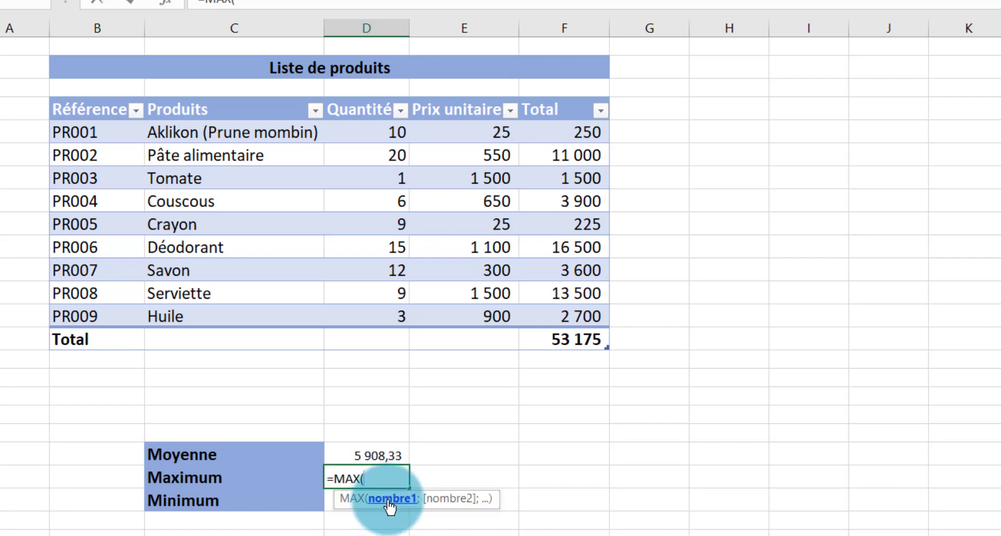
{"action": "left_click_drag", "start_coordinate": [601, 125], "coordinate": [585, 314]}
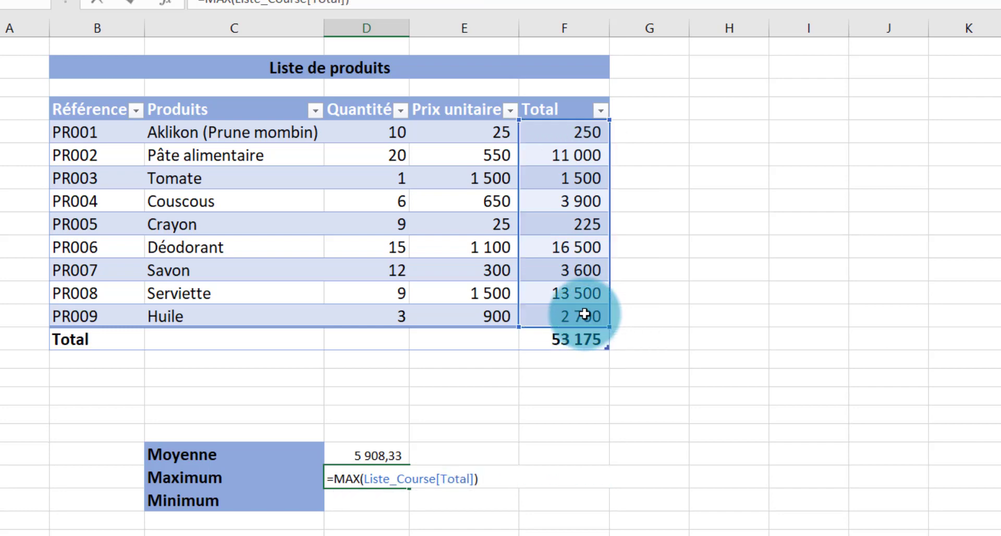
{"action": "key", "text": "Return"}
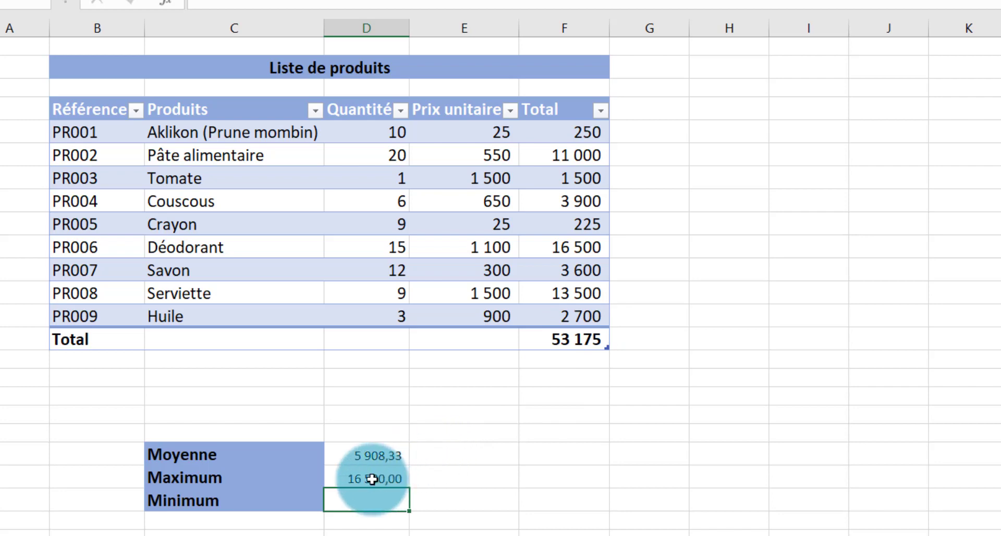
{"action": "left_click", "coordinate": [369, 478]}
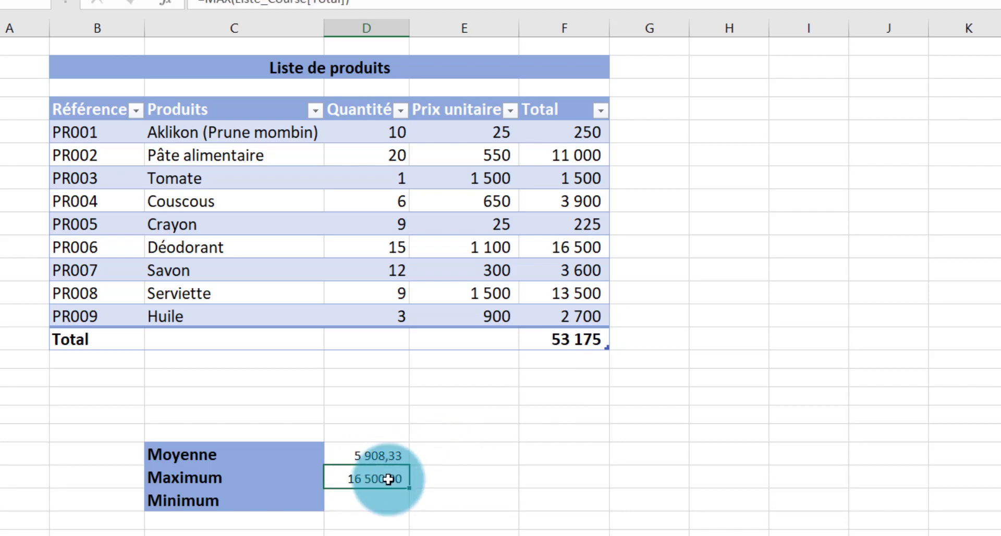
{"action": "left_click", "coordinate": [577, 250]}
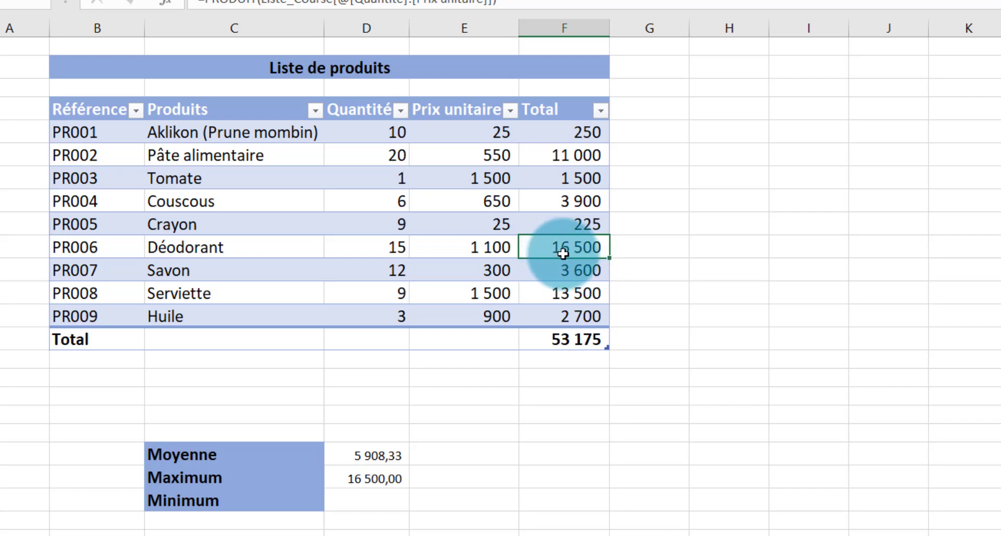
Enter =MIN(Liste_Course[Total]) beside Minimum for 225,00, then select the Maximum and Minimum results
{"action": "left_click", "coordinate": [380, 499]}
{"action": "type", "text": "="}
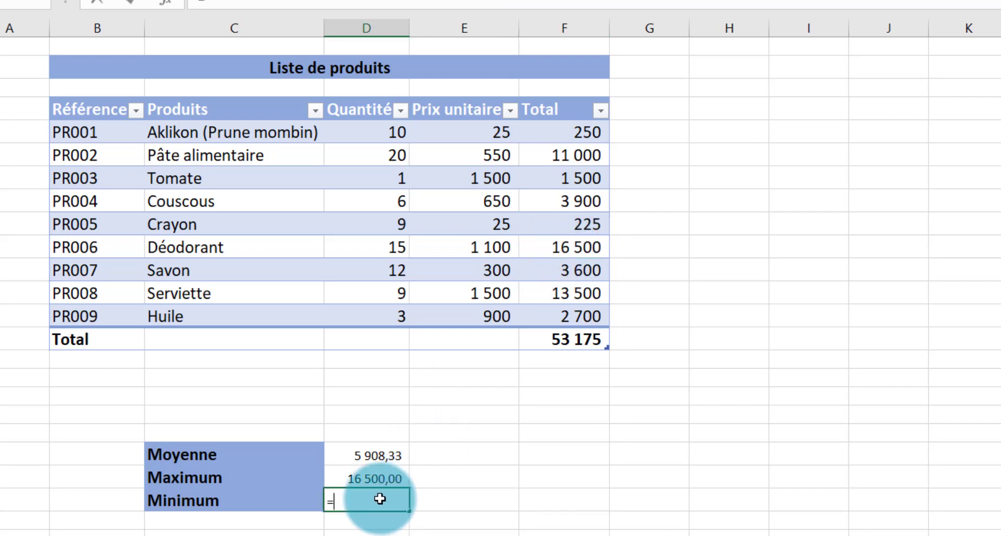
{"action": "type", "text": "Min"}
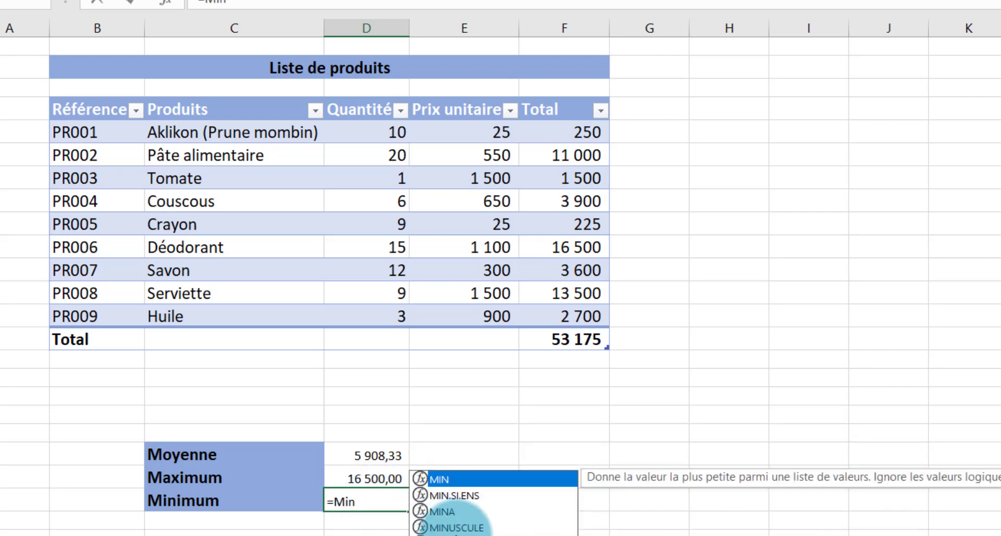
{"action": "double_click", "coordinate": [451, 479]}
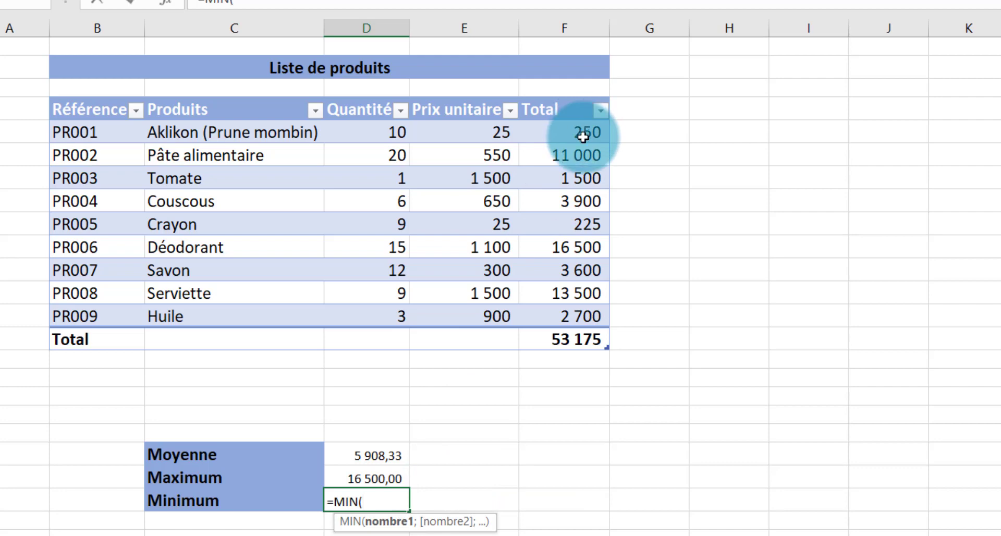
{"action": "left_click_drag", "start_coordinate": [584, 132], "coordinate": [580, 316]}
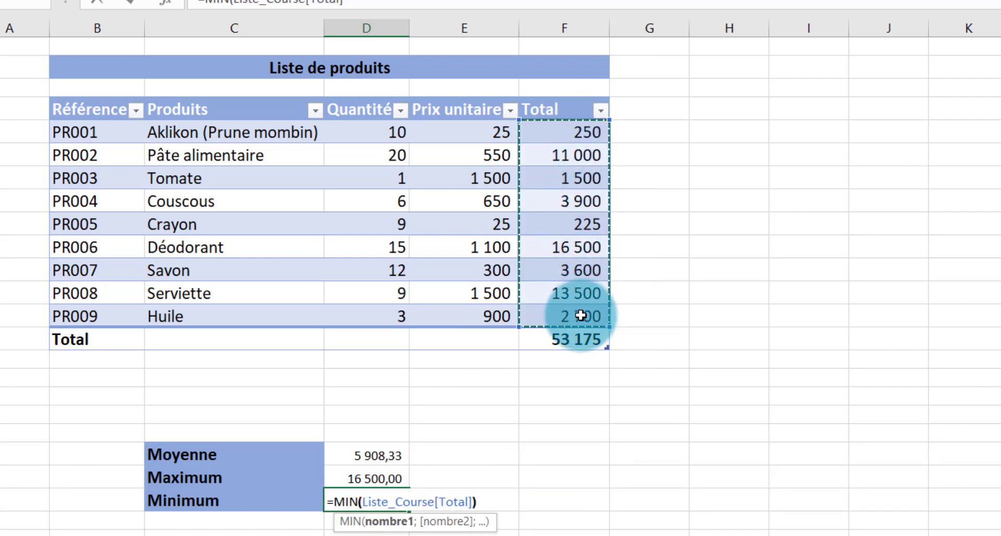
{"action": "key", "text": "Return"}
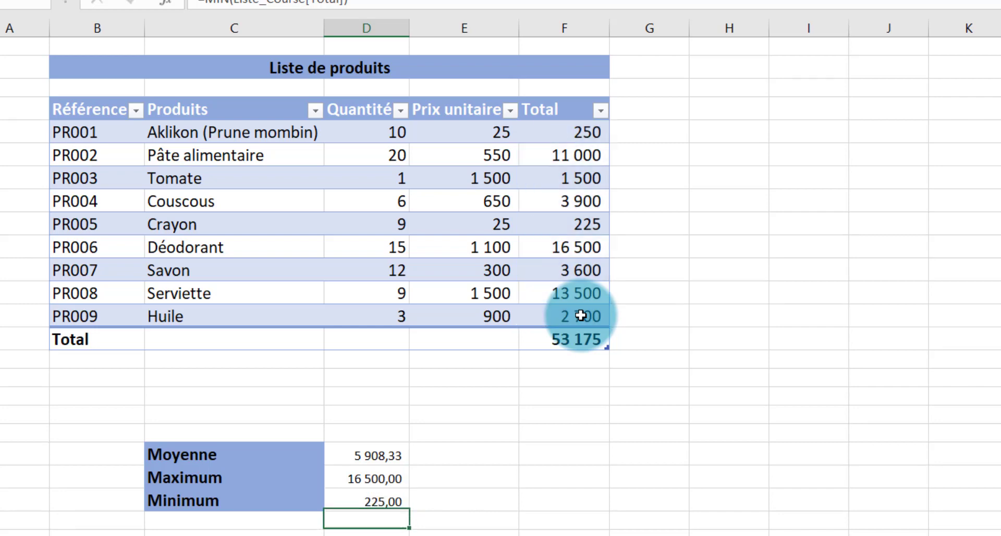
{"action": "left_click_drag", "start_coordinate": [386, 478], "coordinate": [385, 503]}
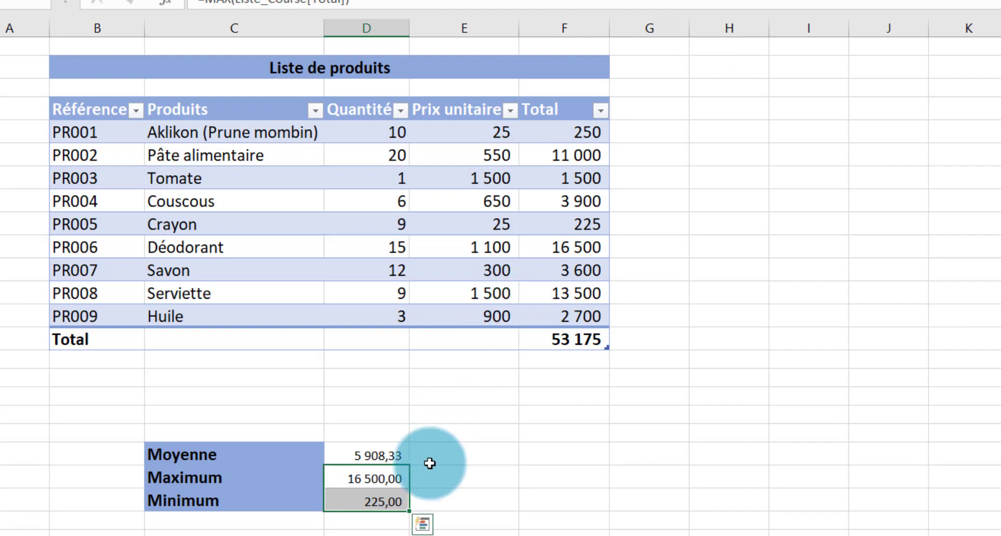
Remove both decimals from the average, maximum and minimum results, showing 5 908, 16 500 and 225
{"action": "left_click_drag", "start_coordinate": [397, 454], "coordinate": [396, 511]}
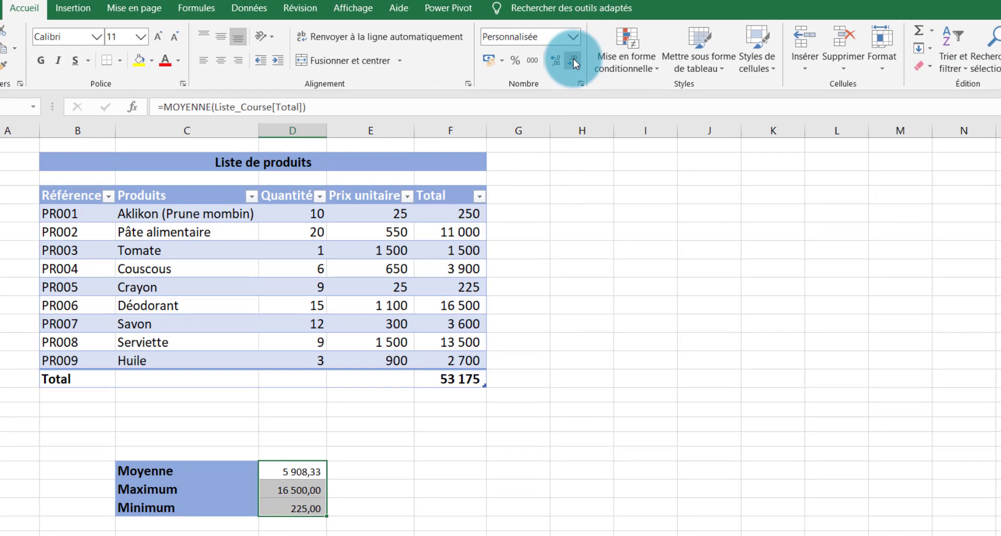
{"action": "left_click", "coordinate": [573, 59]}
{"action": "left_click", "coordinate": [573, 58]}
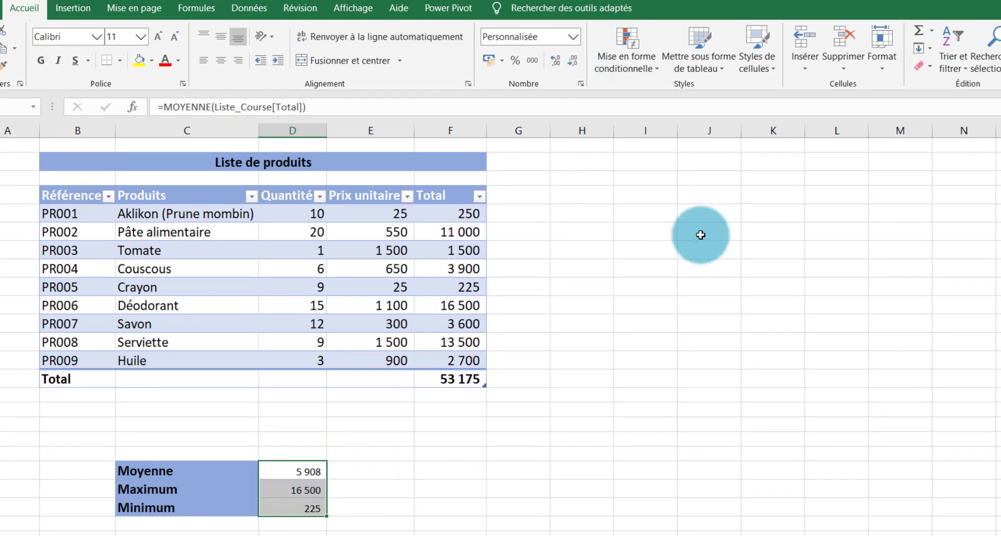
{"action": "left_click", "coordinate": [749, 67]}
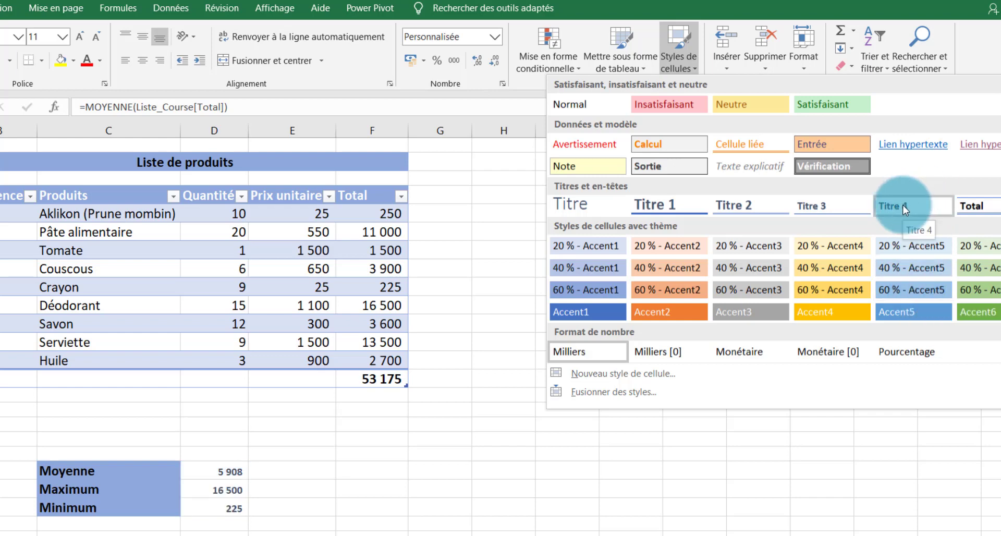
Apply the Titre 4 cell style to the Moyenne, Maximum and Minimum results
{"action": "left_click", "coordinate": [905, 208]}
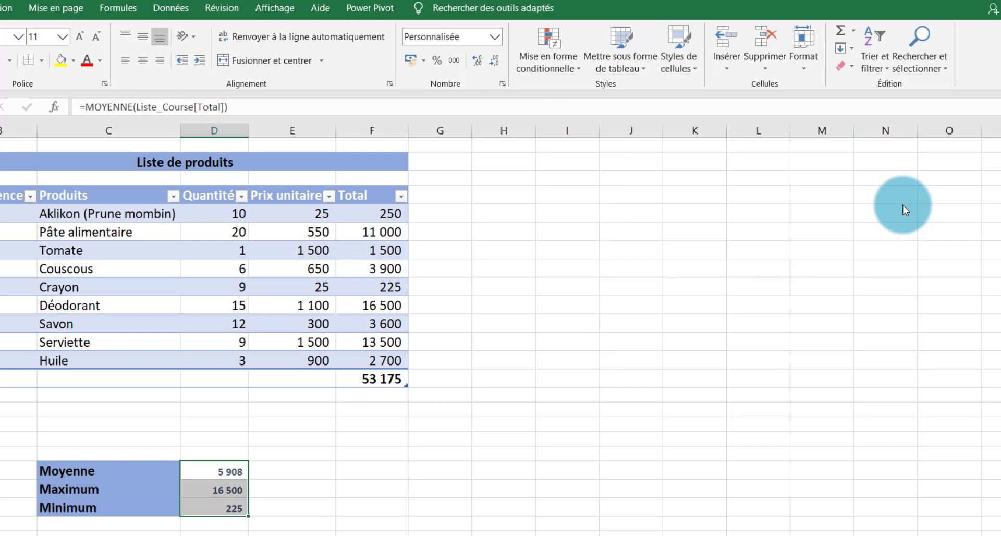
{"action": "left_click", "coordinate": [268, 476]}
{"action": "left_click", "coordinate": [265, 521]}
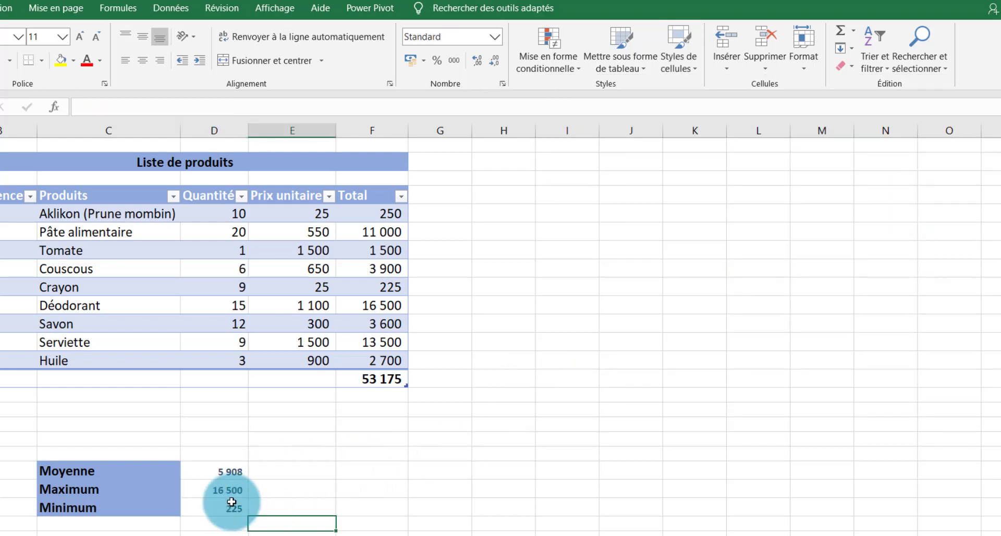
Review the average, maximum and minimum formulas and a Total cell's product formula
{"action": "left_click", "coordinate": [96, 469]}
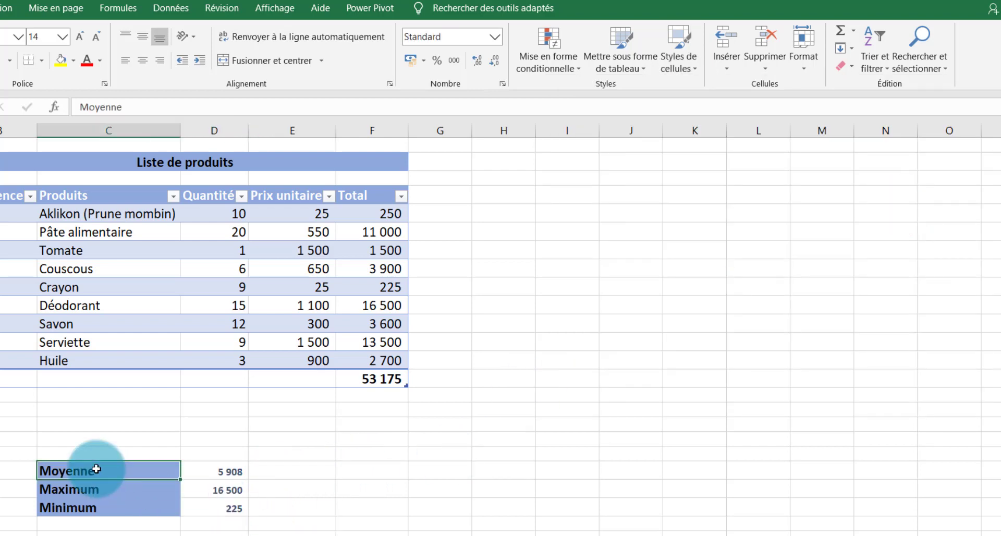
{"action": "left_click", "coordinate": [220, 473]}
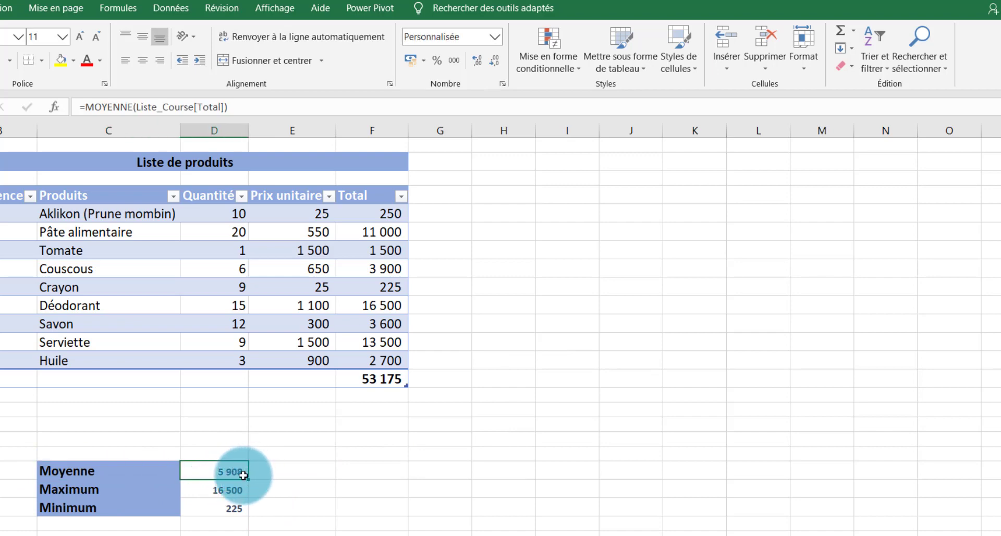
{"action": "left_click", "coordinate": [134, 487]}
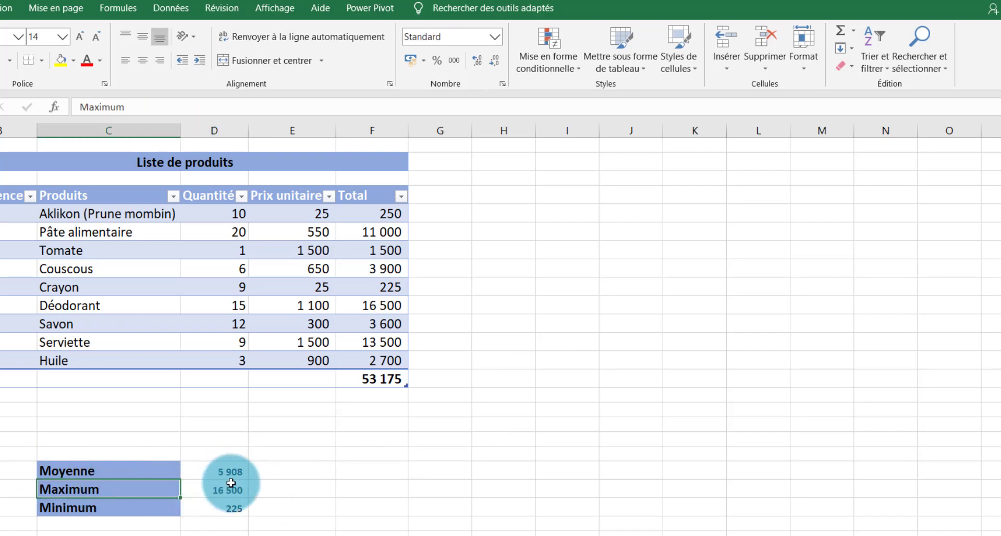
{"action": "left_click", "coordinate": [231, 484]}
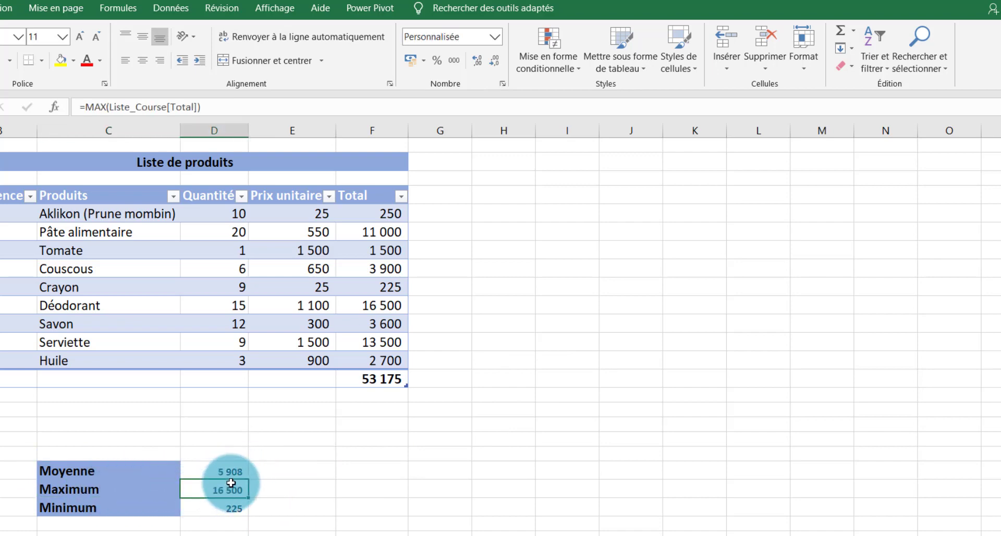
{"action": "left_click", "coordinate": [210, 508]}
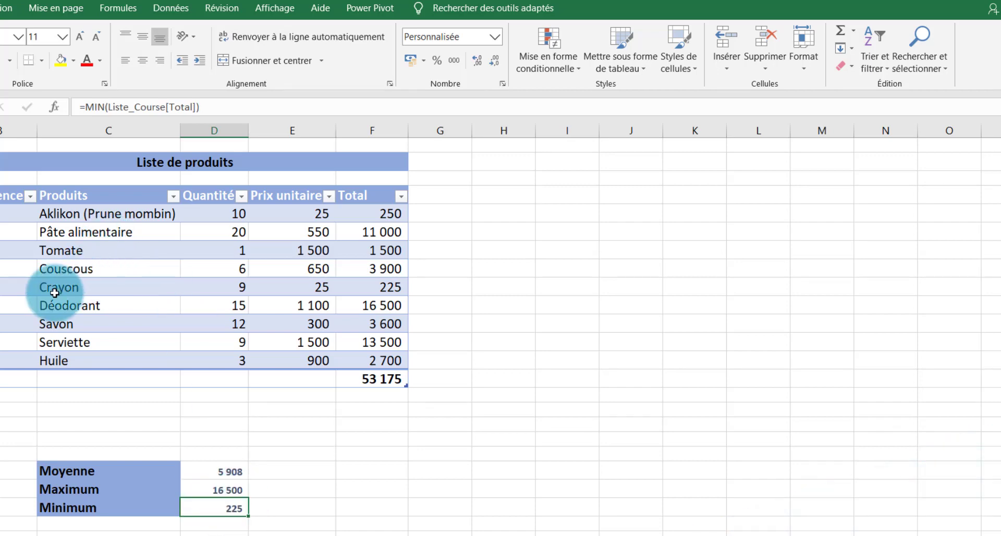
{"action": "left_click", "coordinate": [367, 290]}
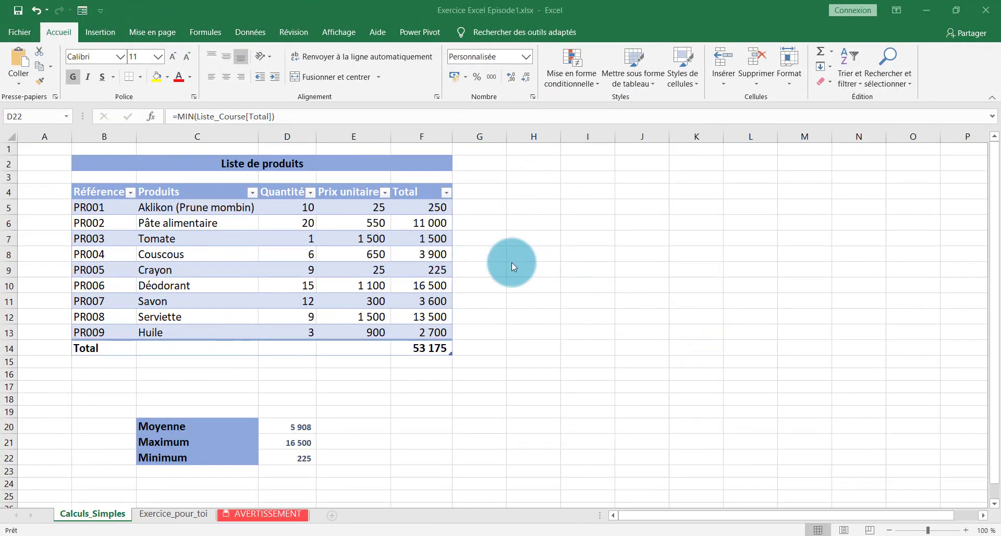
Review the Total product formula, the total-row subtotal, table design, and MOYENNE/MAX/MIN formulas
{"action": "left_click", "coordinate": [435, 206]}
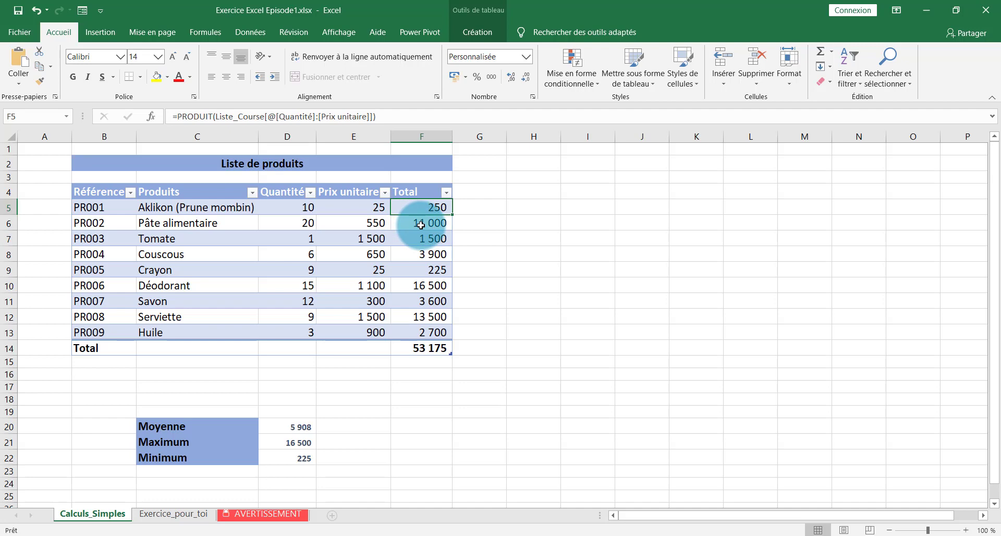
{"action": "left_click", "coordinate": [436, 350]}
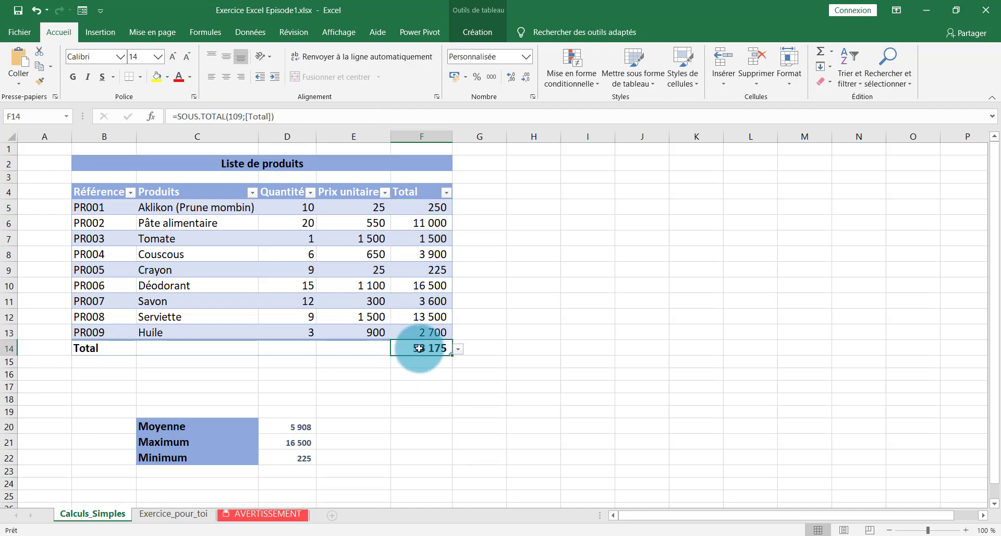
{"action": "left_click", "coordinate": [474, 30]}
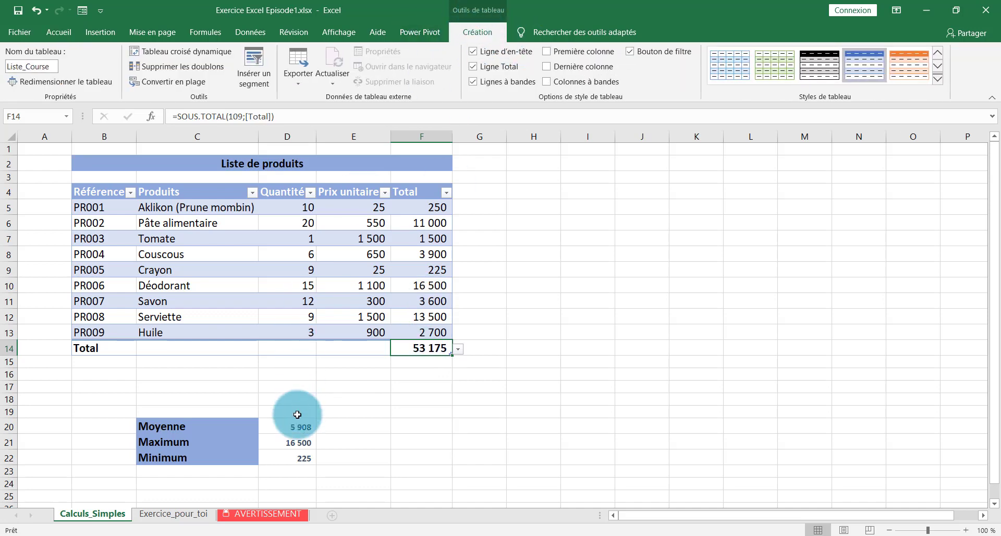
{"action": "left_click", "coordinate": [297, 432]}
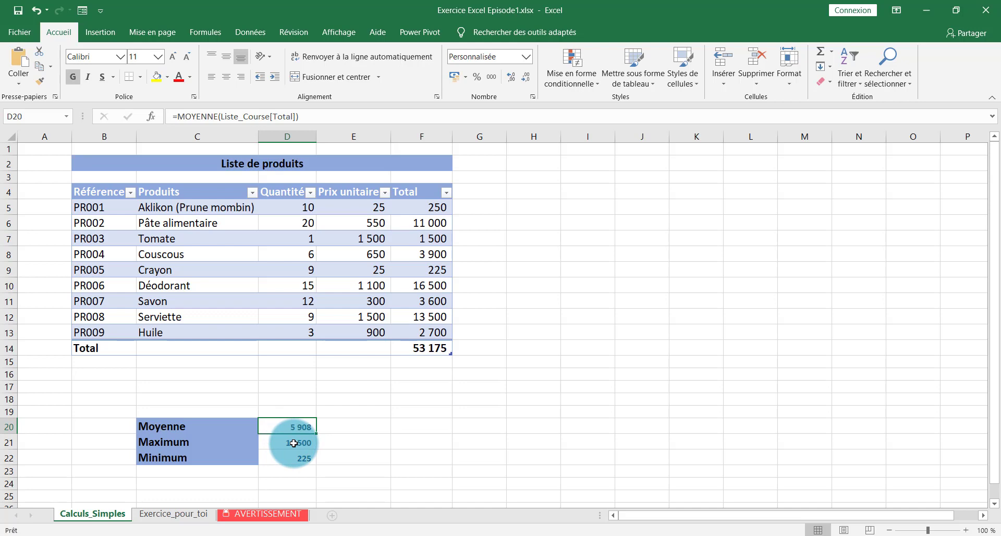
{"action": "left_click", "coordinate": [293, 443]}
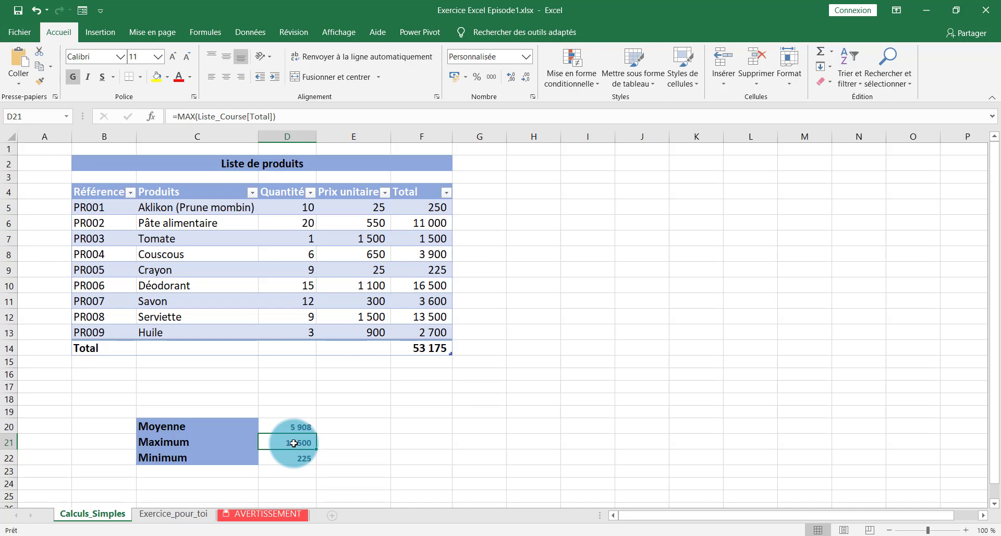
{"action": "left_click", "coordinate": [303, 457]}
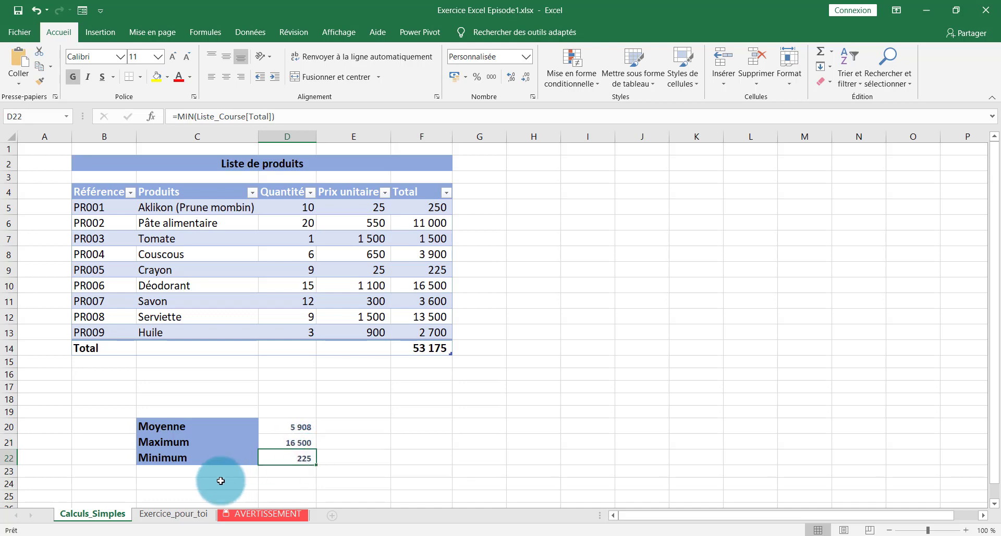
Select the Exercice_pour_toi product table B5:F13, then return to the Calculs_Simples sheet
{"action": "left_click", "coordinate": [186, 516]}
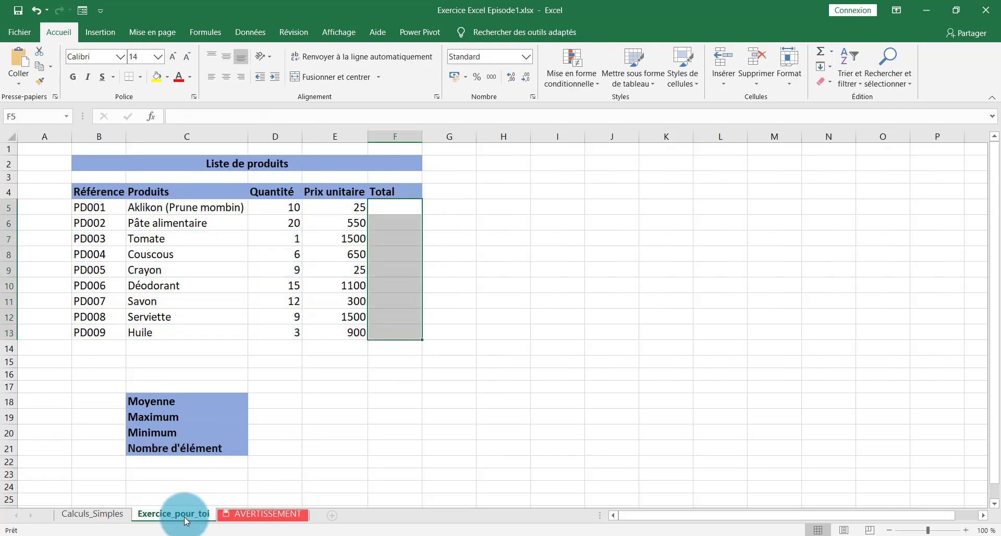
{"action": "left_click", "coordinate": [108, 216]}
{"action": "left_click_drag", "start_coordinate": [104, 209], "coordinate": [395, 330]}
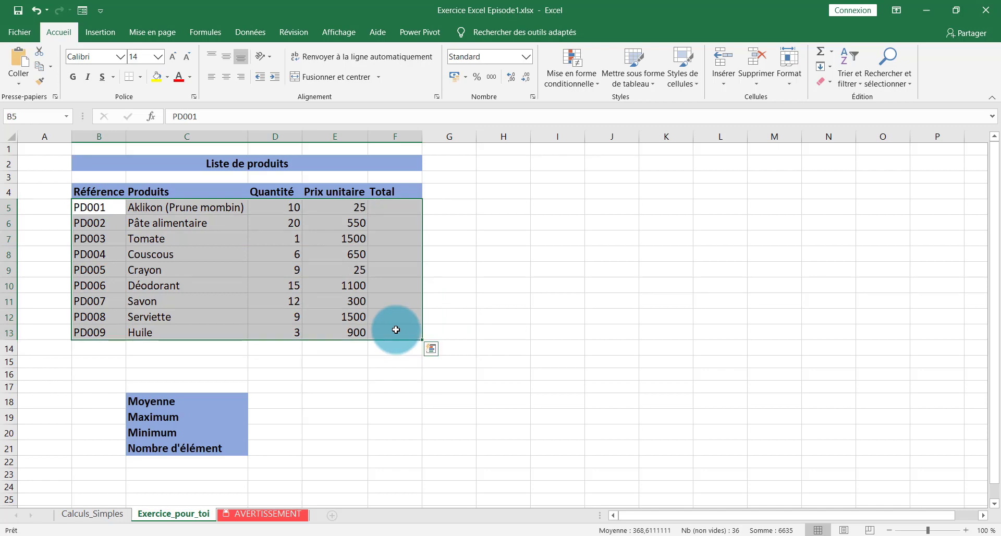
{"action": "left_click", "coordinate": [106, 515]}
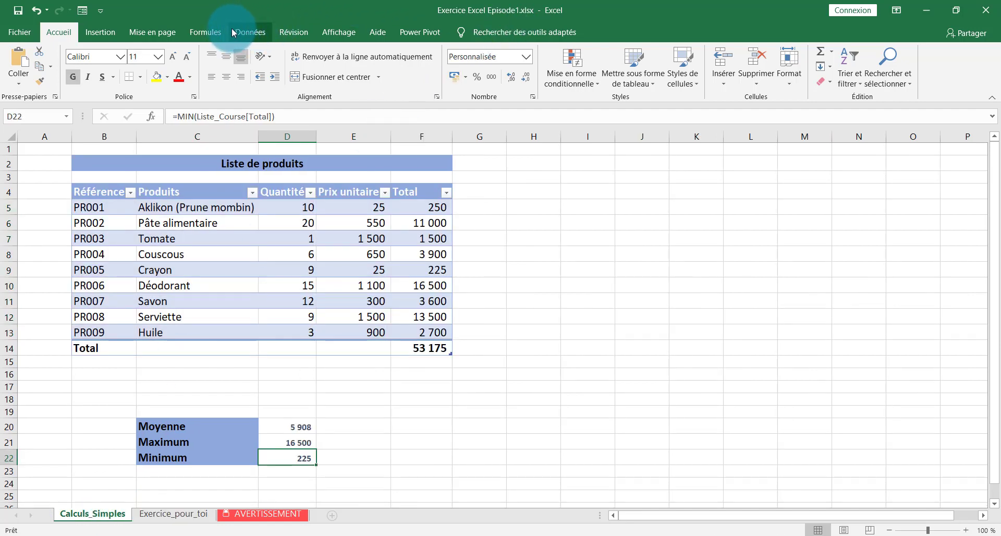
Turn Afficher les formules on and off again, then switch to the Exercice_pour_toi sheet
{"action": "left_click", "coordinate": [208, 28]}
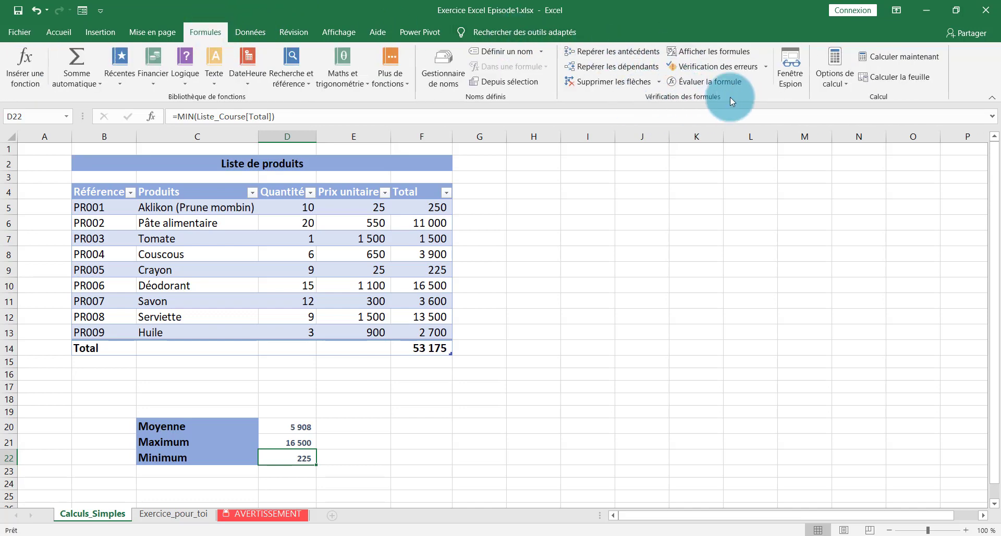
{"action": "left_click", "coordinate": [718, 52]}
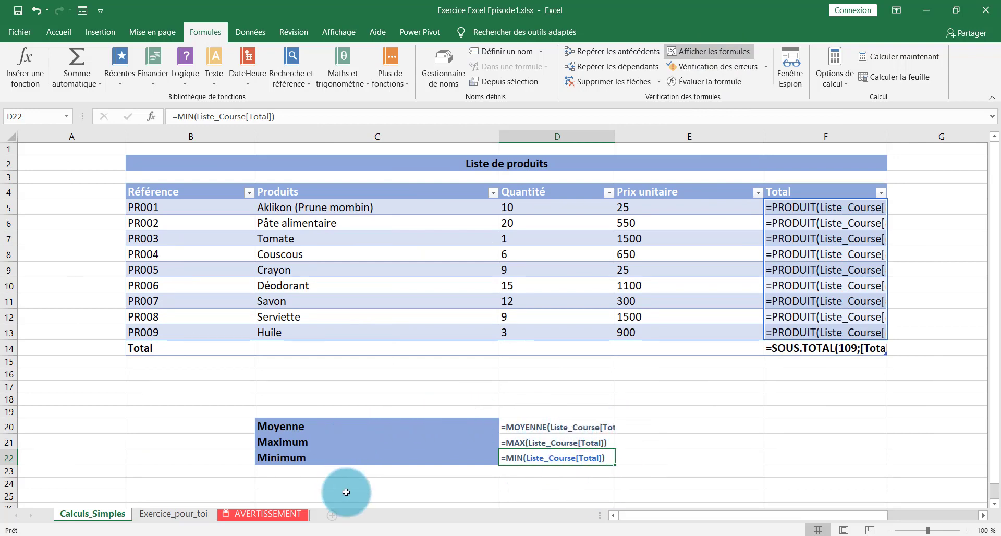
{"action": "left_click", "coordinate": [717, 51]}
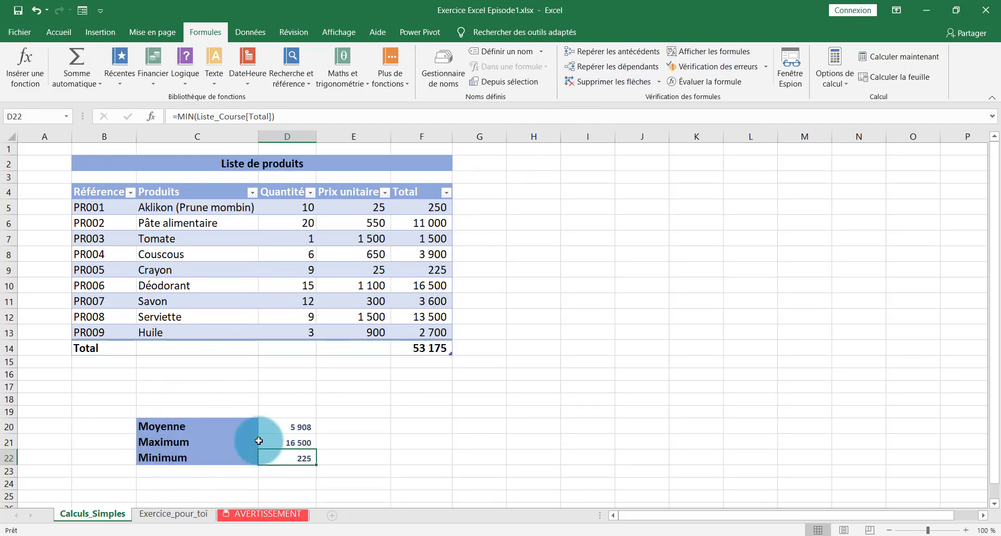
{"action": "left_click", "coordinate": [174, 514]}
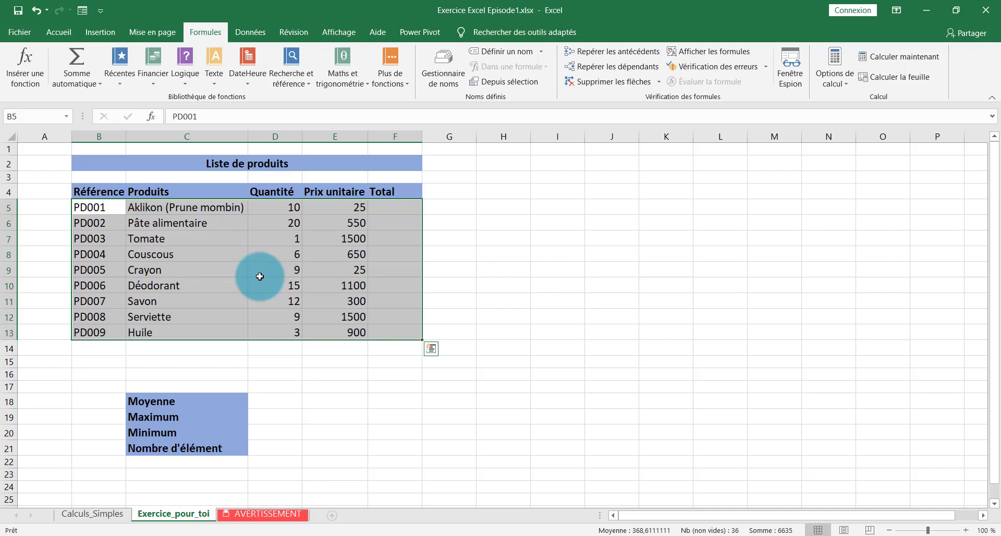
{"action": "left_click", "coordinate": [259, 276]}
{"action": "left_click", "coordinate": [388, 209]}
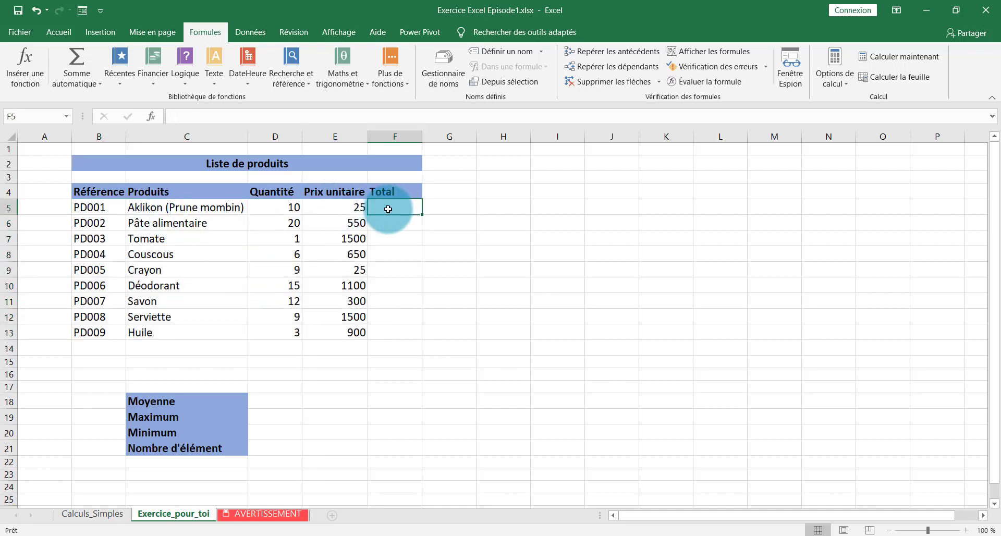
{"action": "left_click_drag", "start_coordinate": [388, 209], "coordinate": [393, 332]}
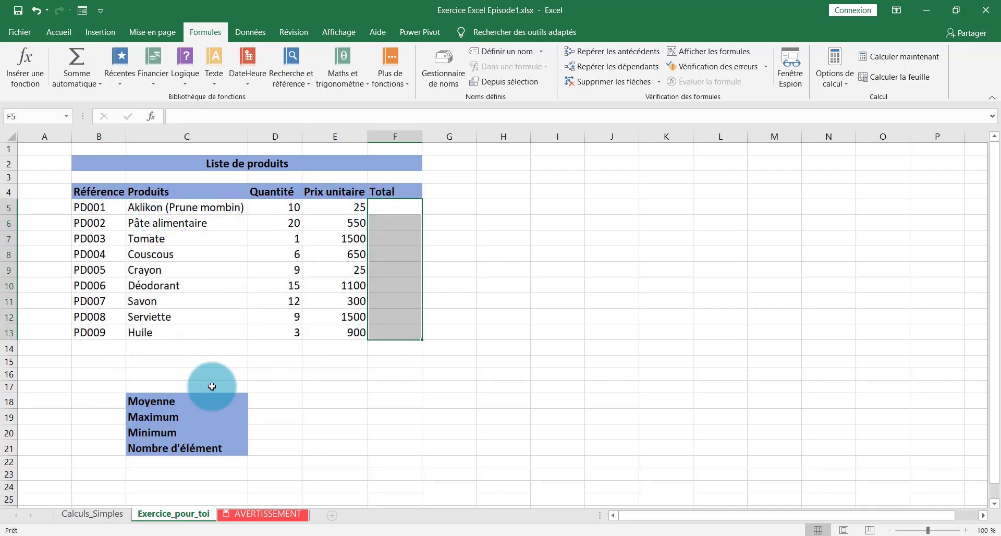
{"action": "left_click", "coordinate": [270, 397]}
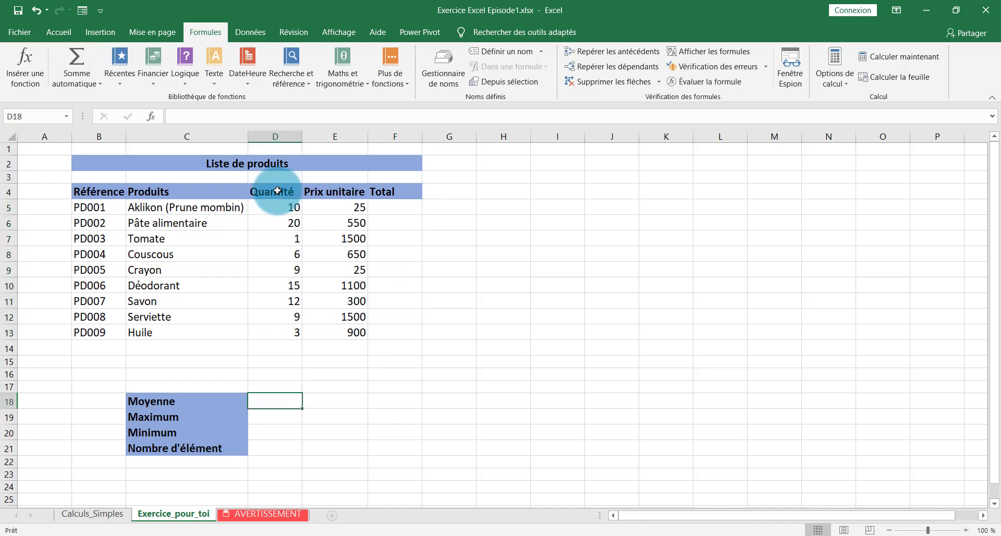